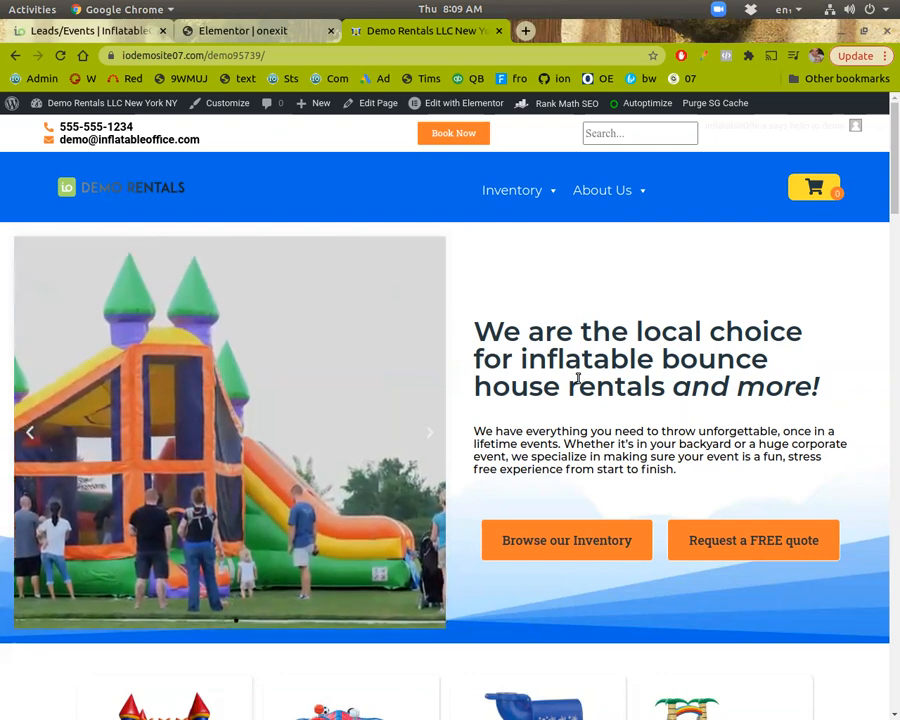
# Step: Look over the home page's rental categories and bring up the site's existing exit-intent coupon popup
pyautogui.scroll(-5, 577, 377)
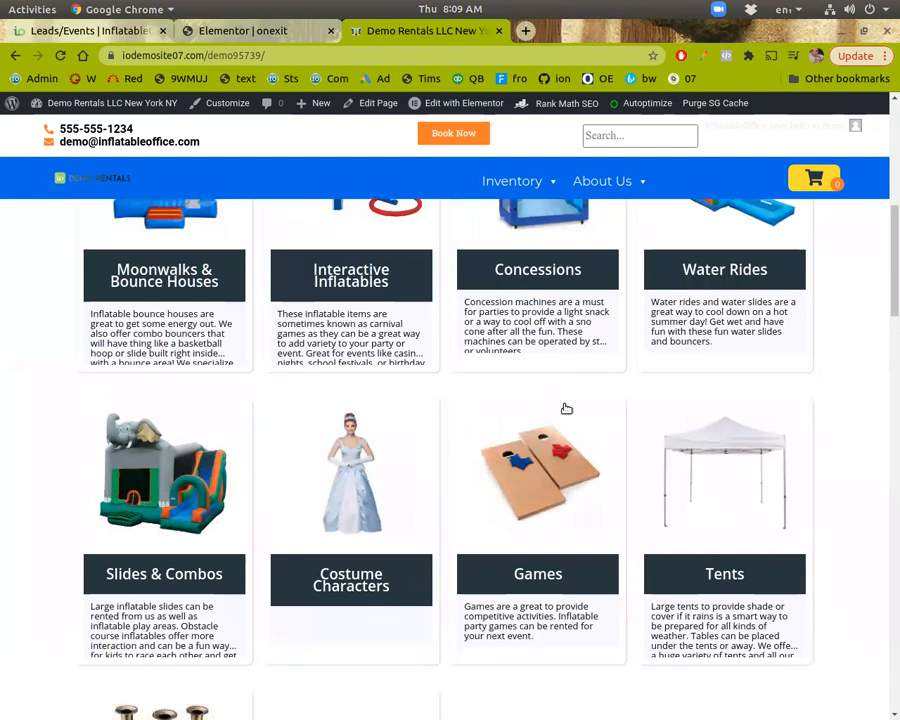
pyautogui.scroll(-1, 567, 404)
pyautogui.scroll(3, 567, 404)
pyautogui.scroll(2, 565, 417)
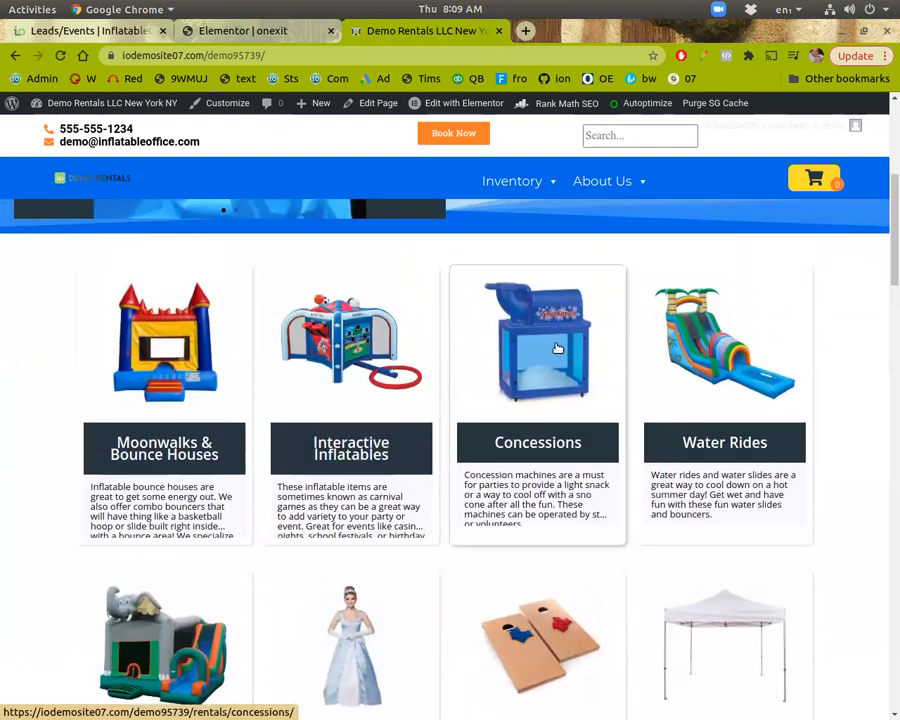
pyautogui.moveTo(498, 30)
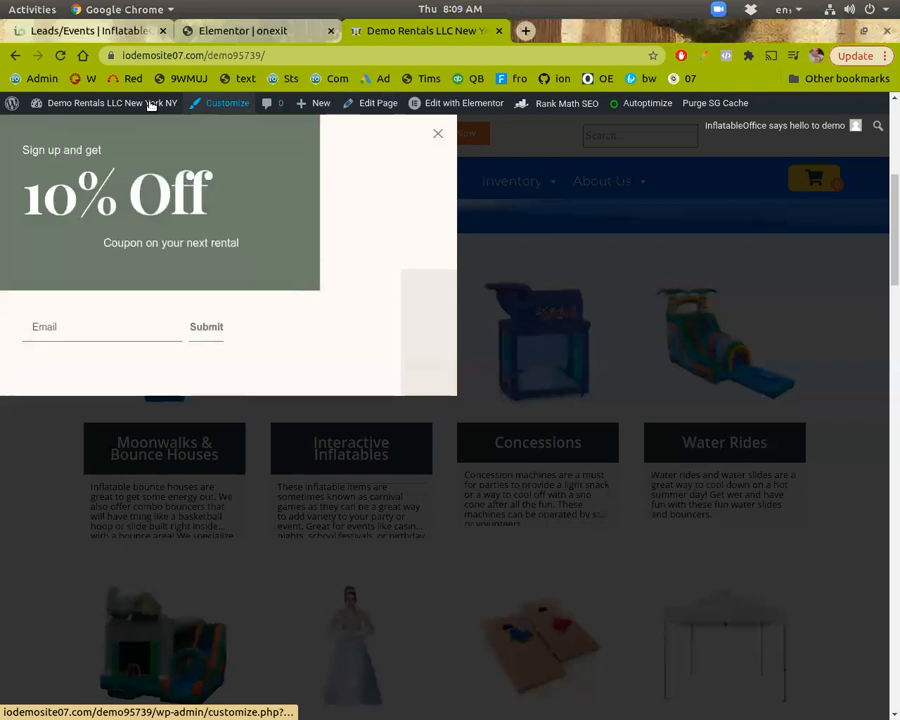
# Step: Open the list of popup templates in the site's dashboard and move the existing "onexit" popup to the trash
pyautogui.click(106, 128)
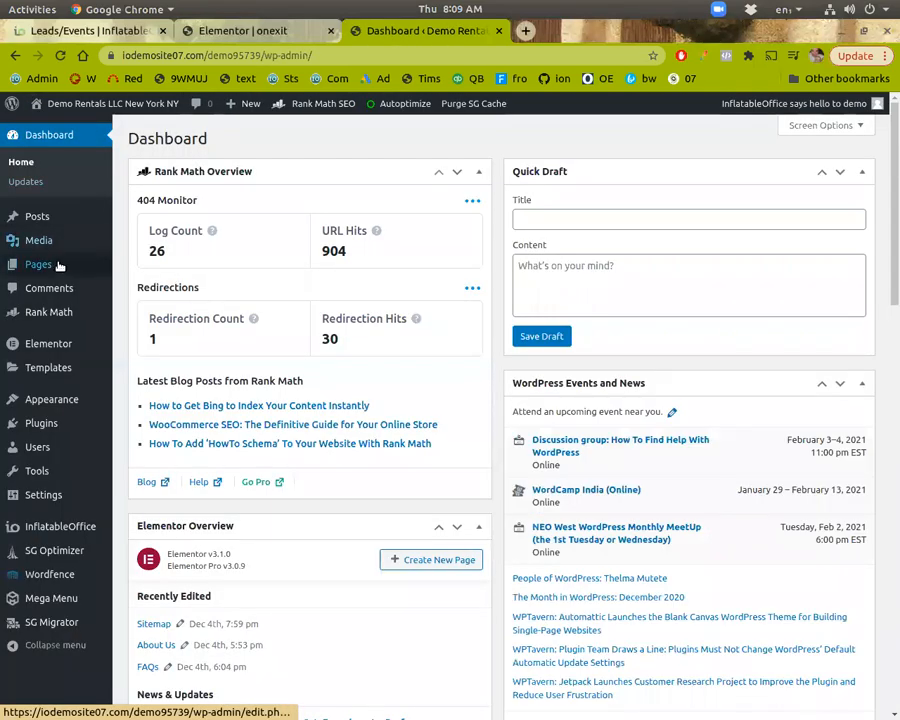
pyautogui.moveTo(44, 367)
pyautogui.click(160, 392)
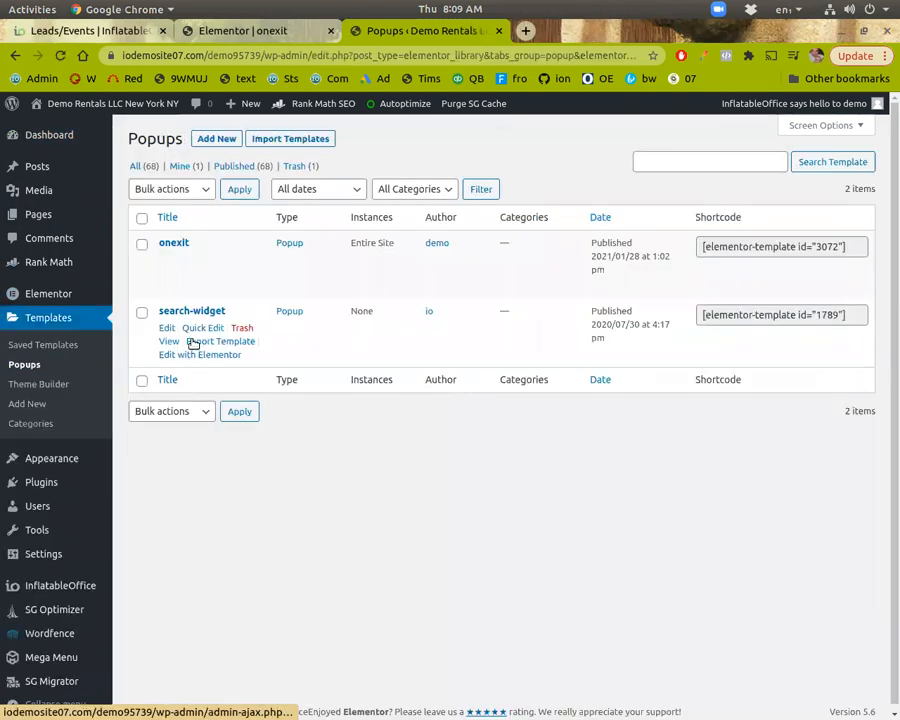
pyautogui.click(240, 260)
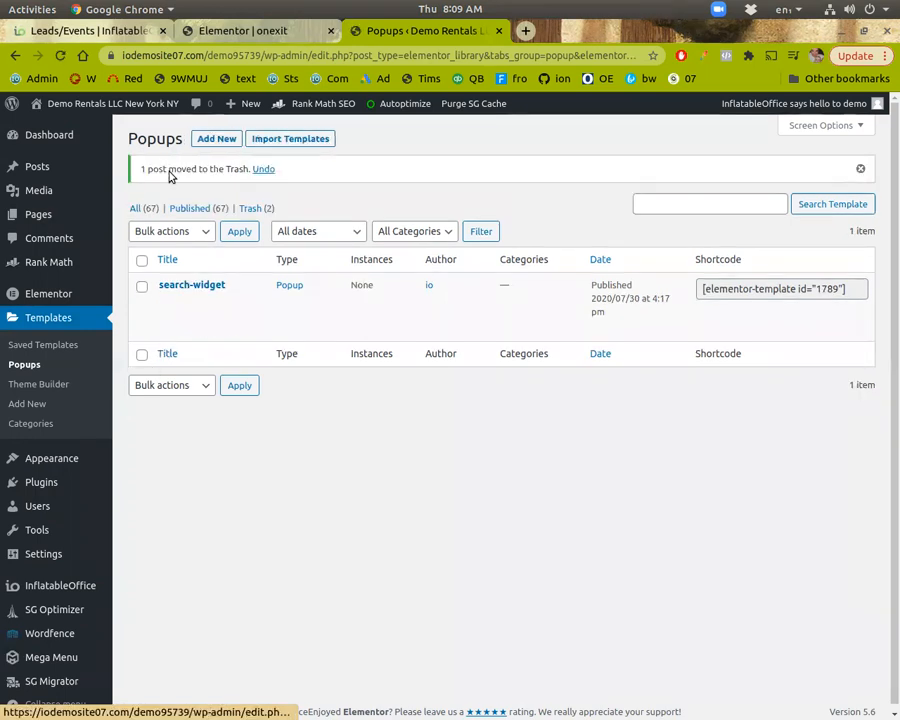
# Step: Create a new popup template named "onexit" and insert the green "10% Off" popup design from the library
pyautogui.click(217, 140)
pyautogui.click(534, 466)
pyautogui.write('onexit')
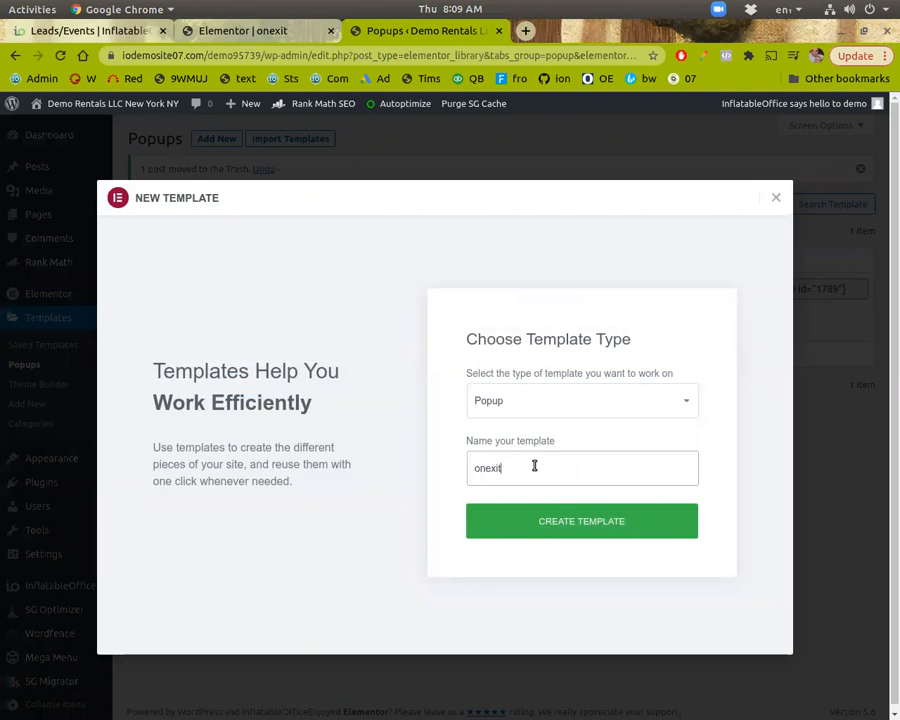
pyautogui.click(549, 532)
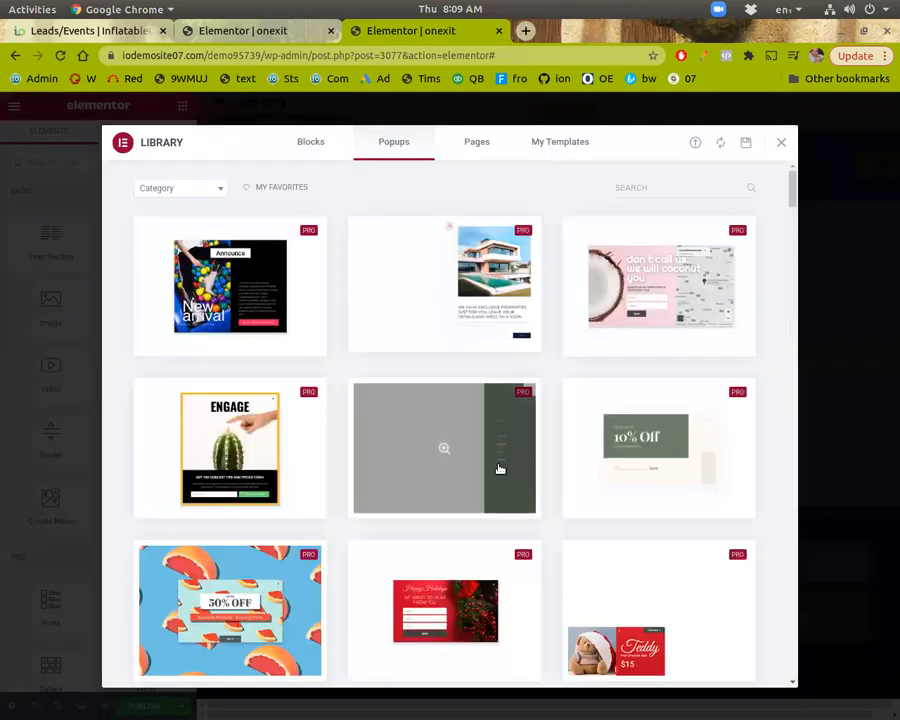
pyautogui.click(629, 440)
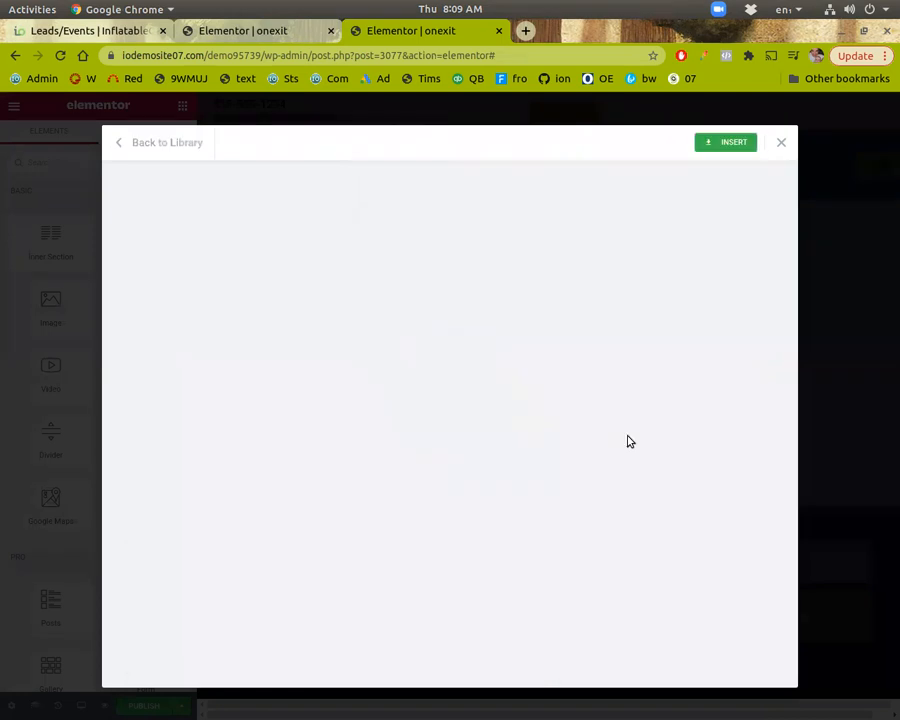
pyautogui.click(735, 147)
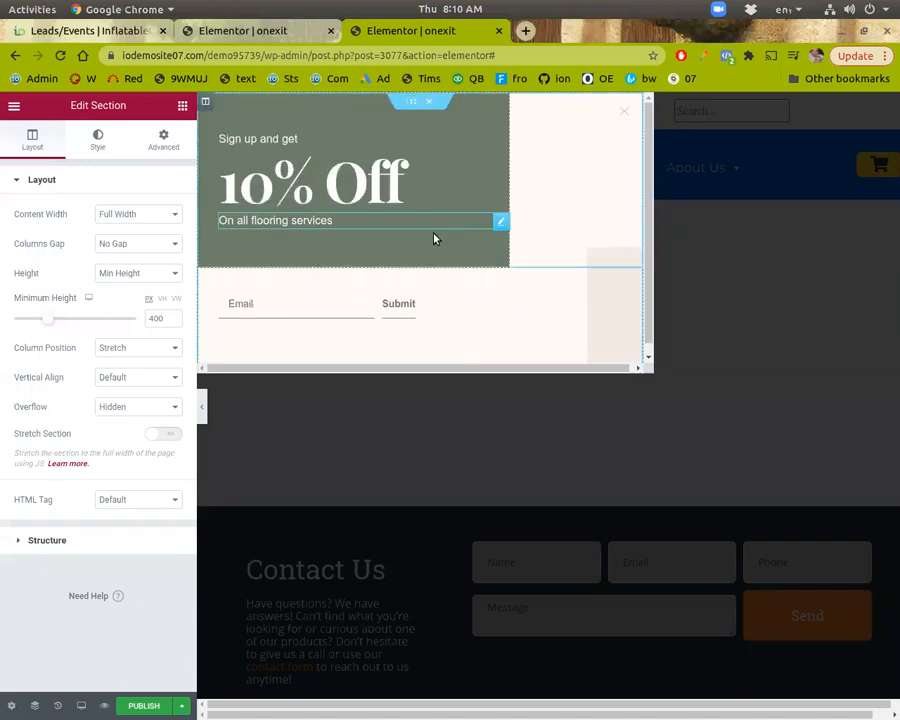
# Step: Change the popup's large heading to "5% Off Coupon"
pyautogui.click(262, 200)
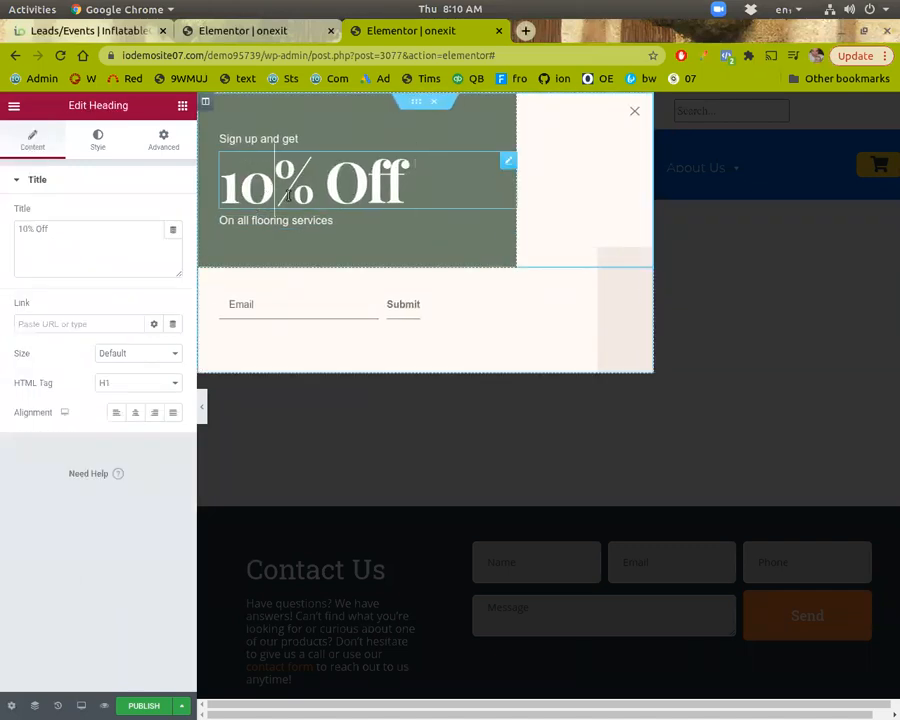
pyautogui.press('BackSpace')
pyautogui.press('BackSpace')
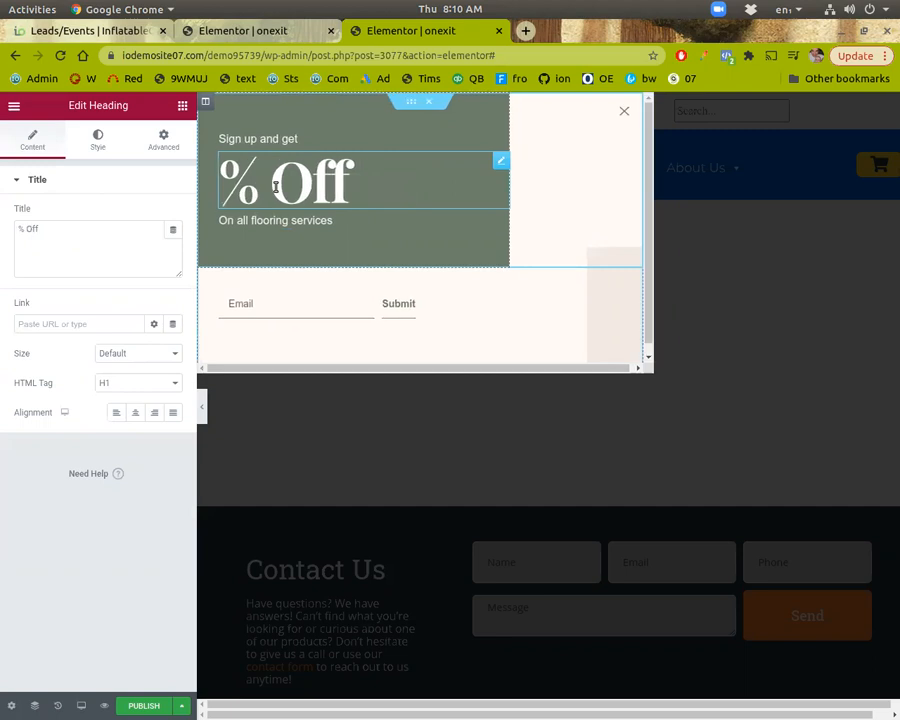
pyautogui.write('5%')
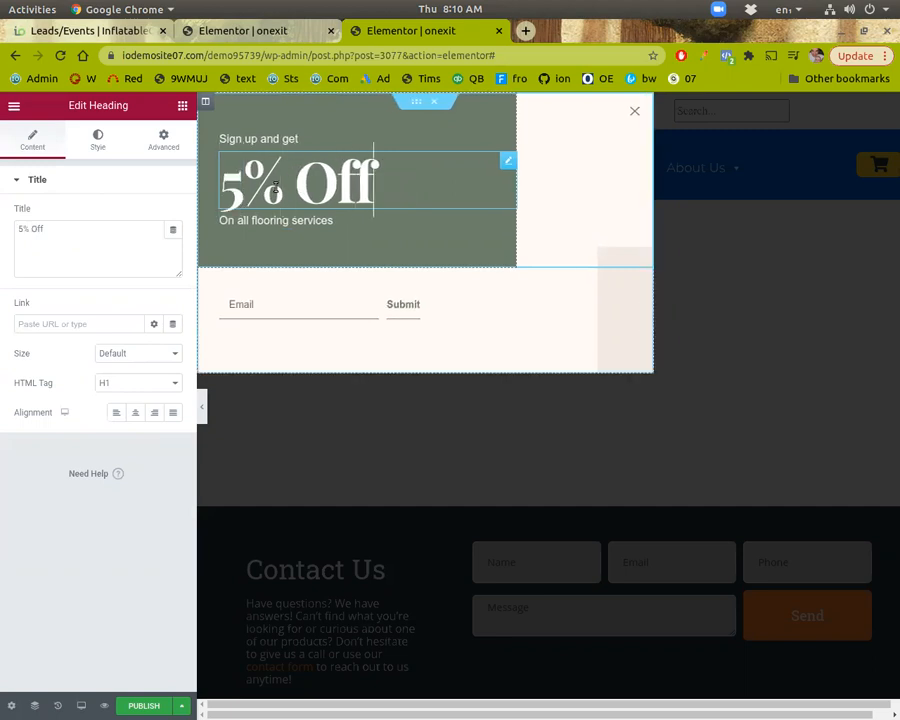
pyautogui.write(' Off Coupon')
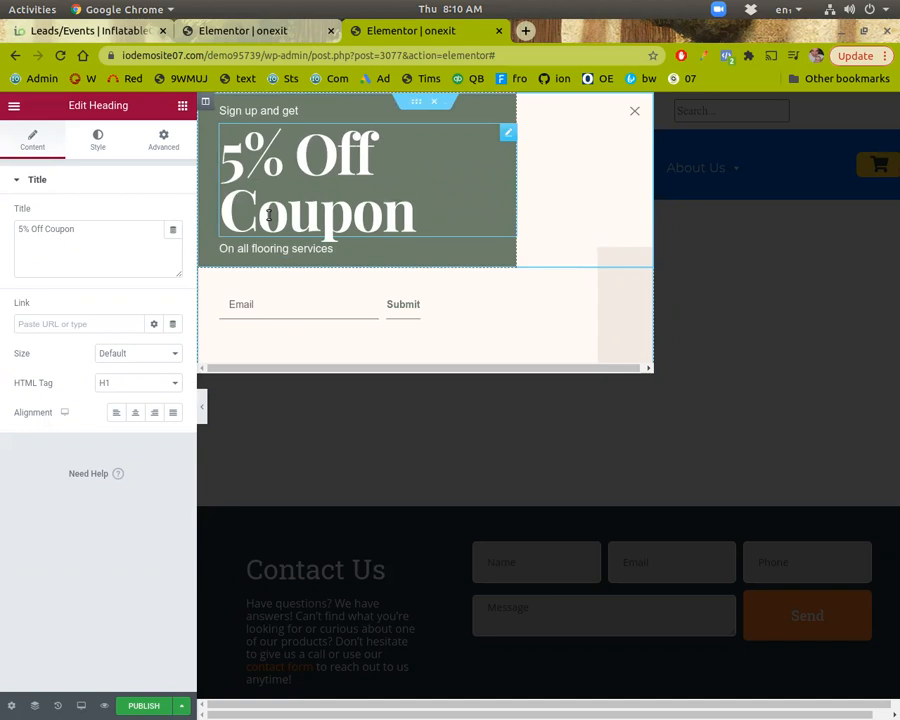
# Step: Replace the text line below the heading with "For your next rental"
pyautogui.click(312, 249)
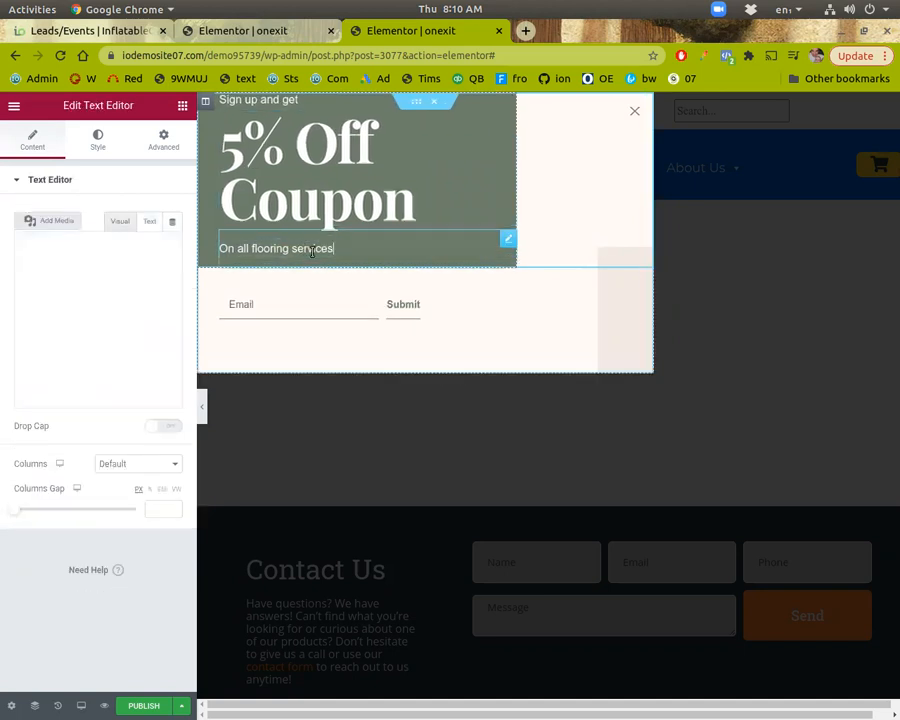
pyautogui.tripleClick(312, 250)
pyautogui.write('For y')
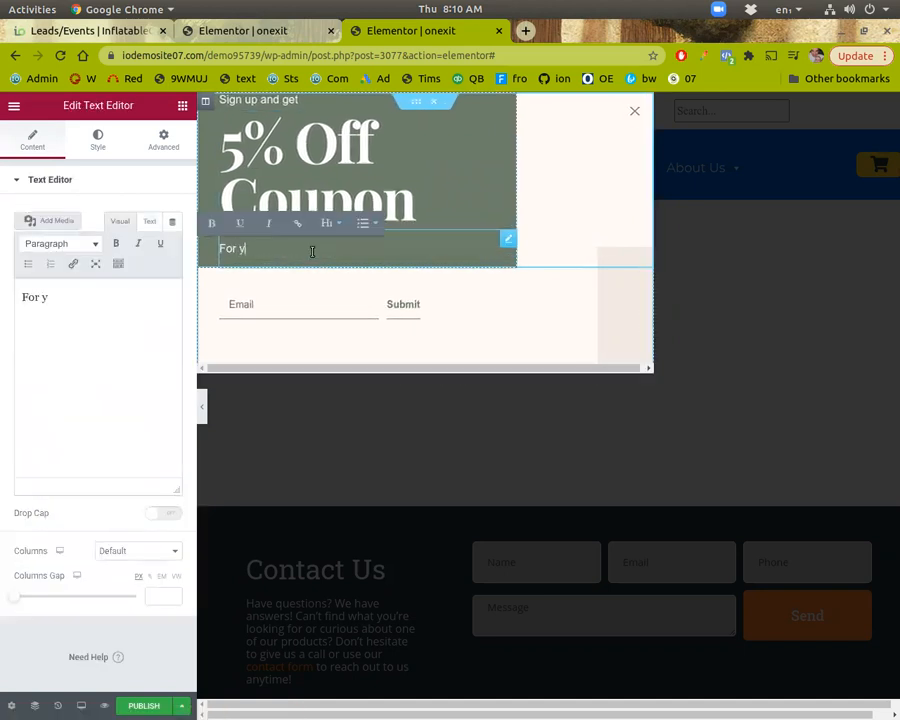
pyautogui.write('our next rental')
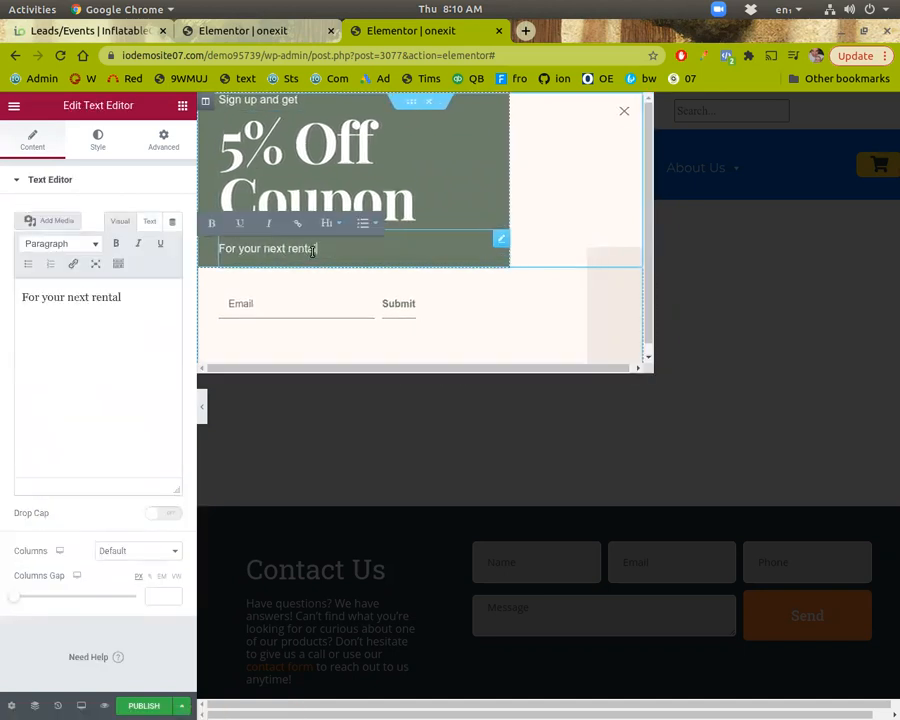
# Step: Add a second field of type Tel with the label "Phone" to the popup's newsletter form
pyautogui.click(263, 309)
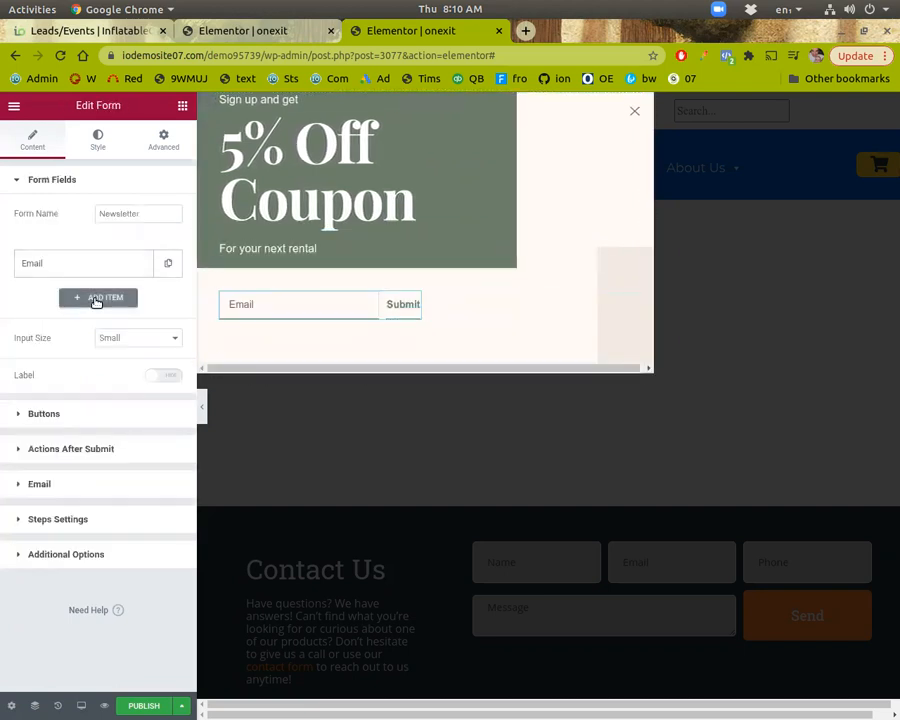
pyautogui.click(97, 297)
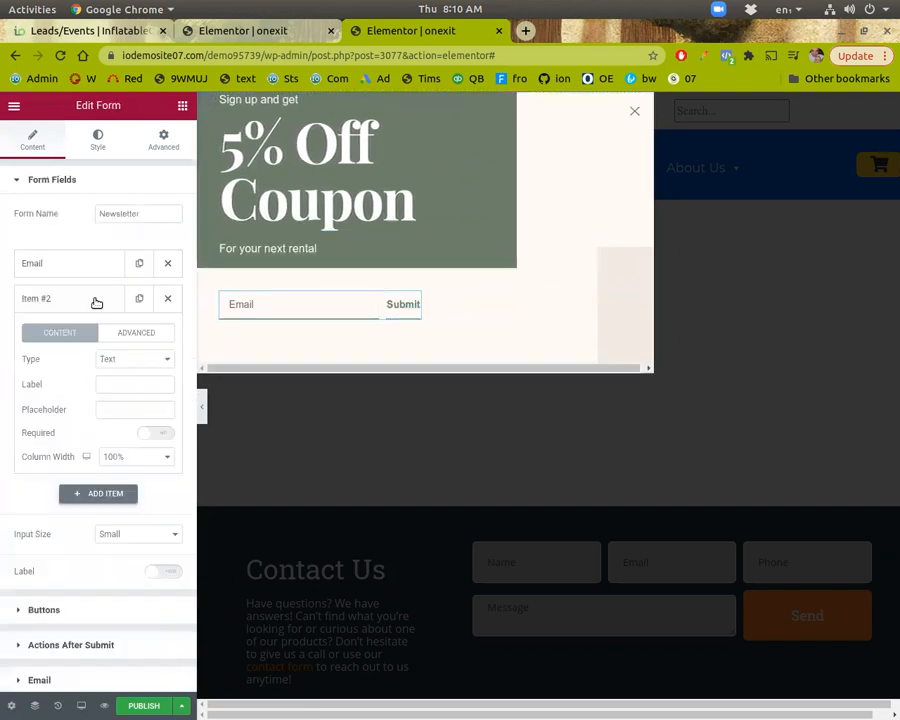
pyautogui.click(117, 369)
pyautogui.click(112, 403)
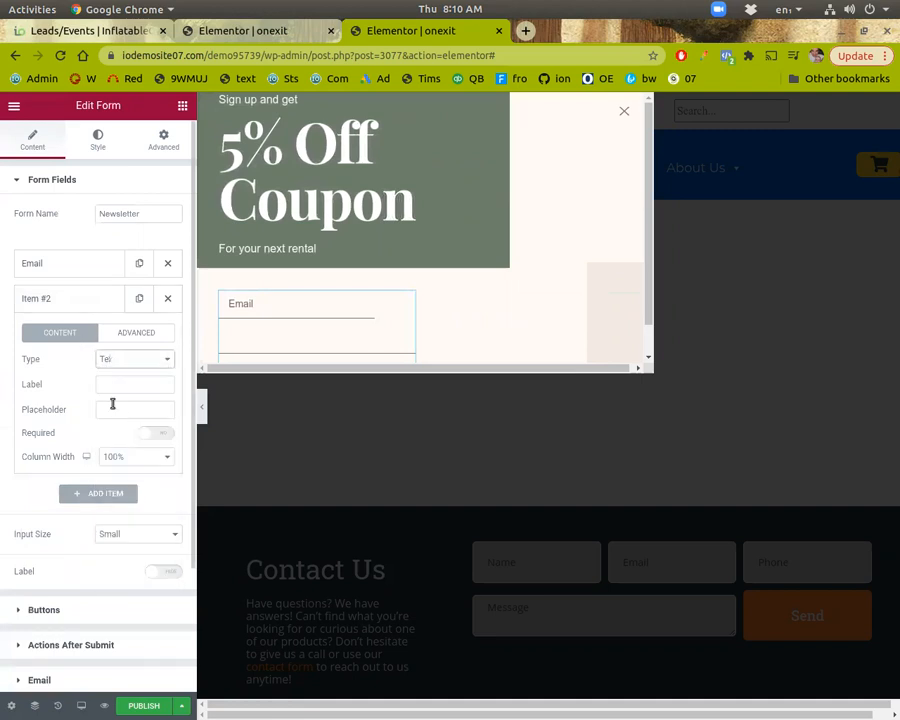
pyautogui.click(116, 386)
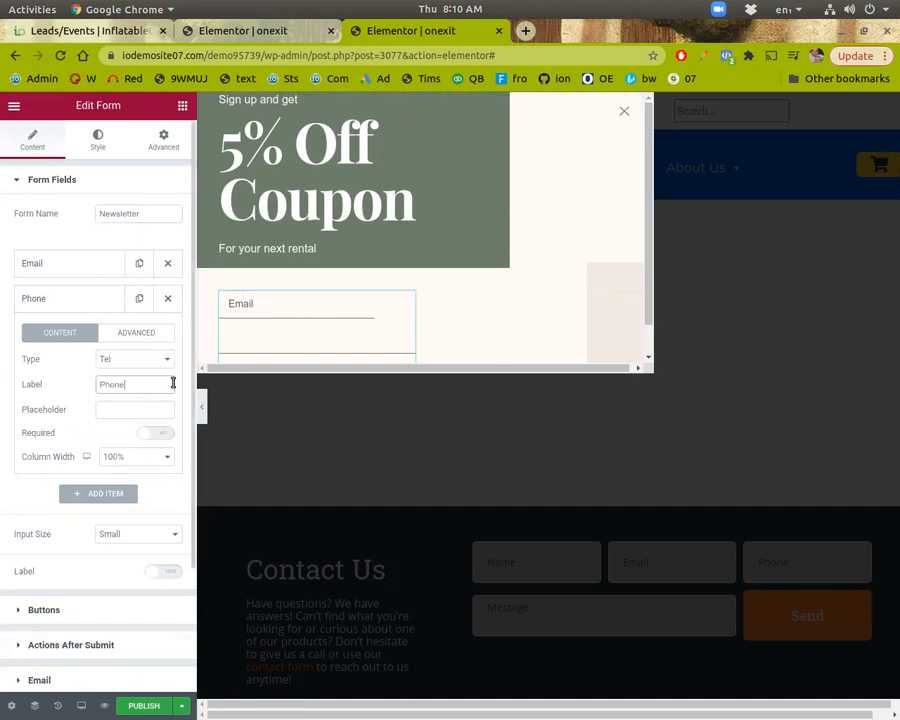
# Step: Check the Email field's ID in its advanced settings and set the Phone field's ID to "cellphone"
pyautogui.click(108, 272)
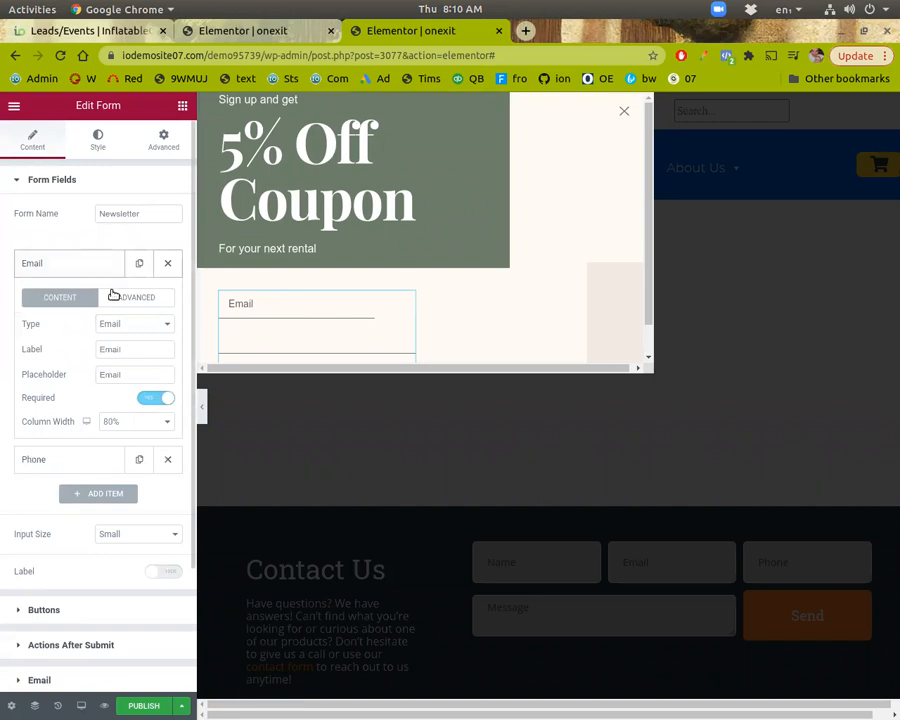
pyautogui.click(116, 297)
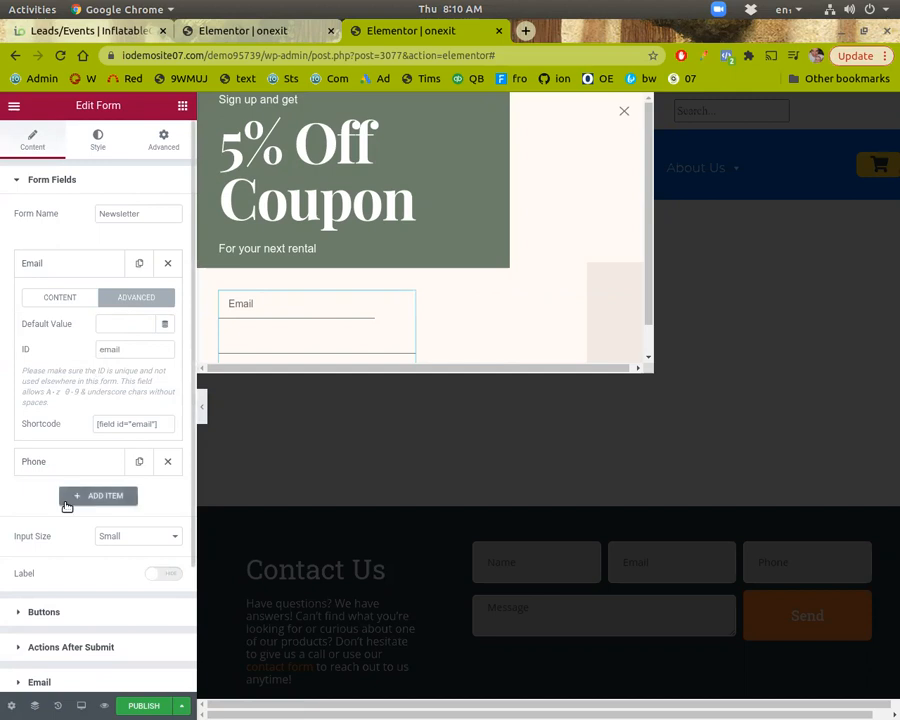
pyautogui.click(50, 463)
pyautogui.click(123, 335)
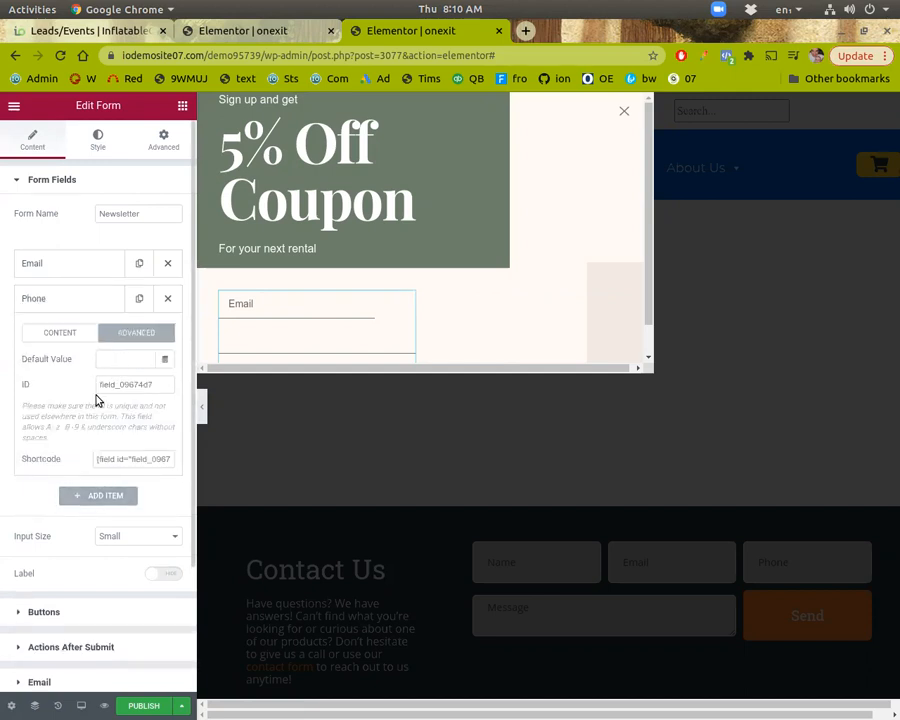
pyautogui.doubleClick(118, 384)
pyautogui.write('cellphone')
pyautogui.click(87, 308)
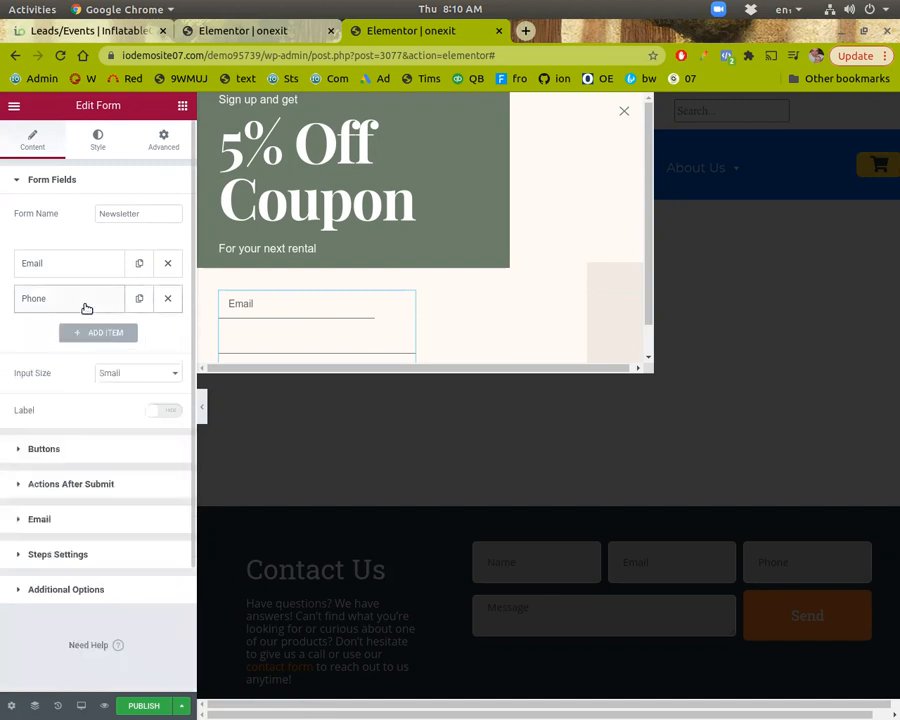
# Step: Review the form's actions after submit and its email notification settings, including recipient and message, and leave the form settings
pyautogui.click(88, 485)
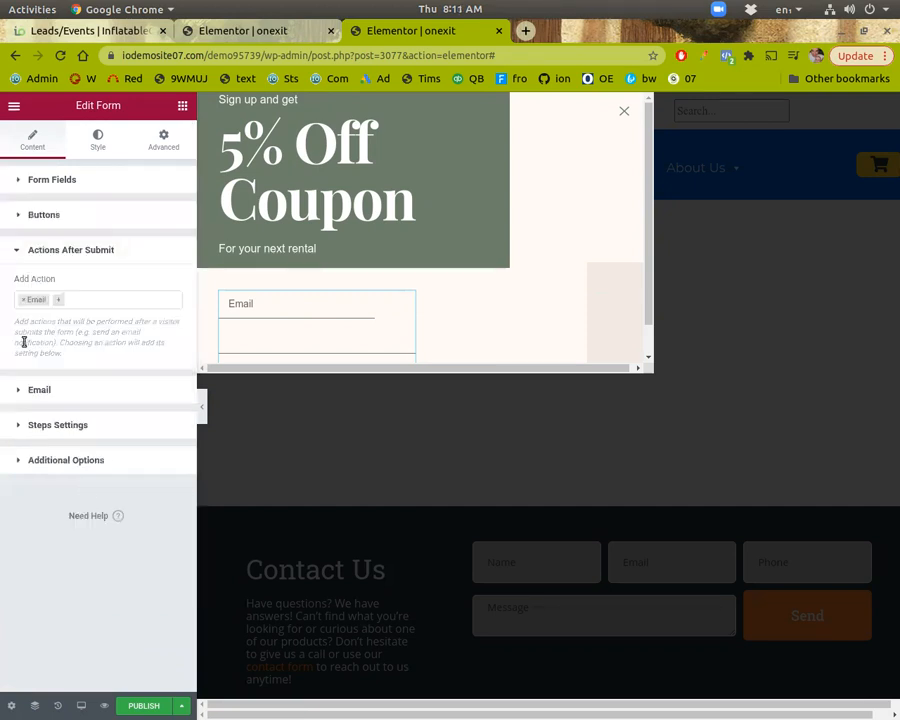
pyautogui.click(55, 395)
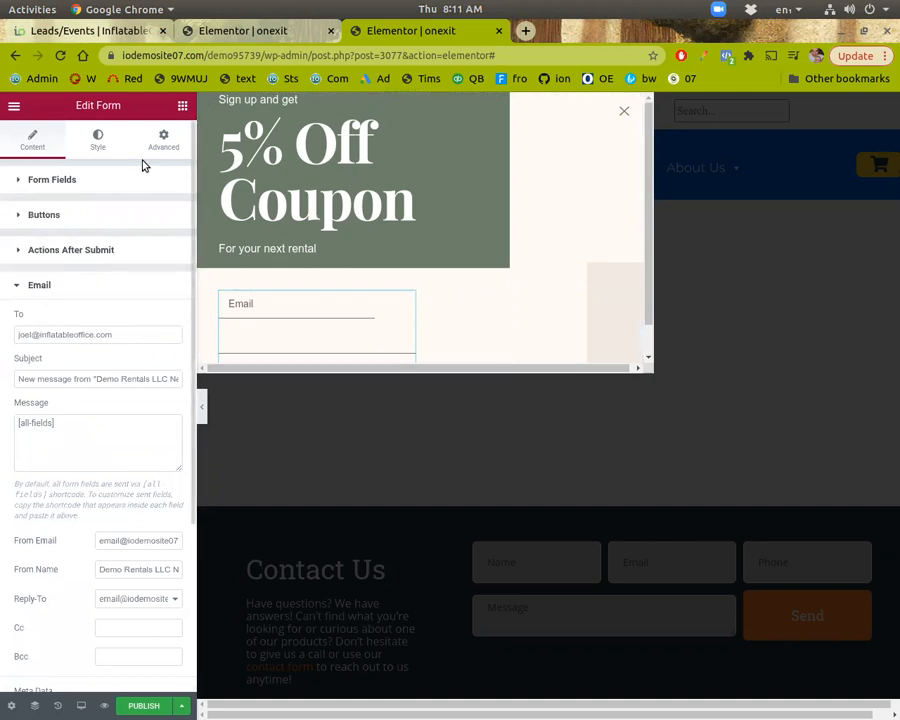
pyautogui.click(182, 105)
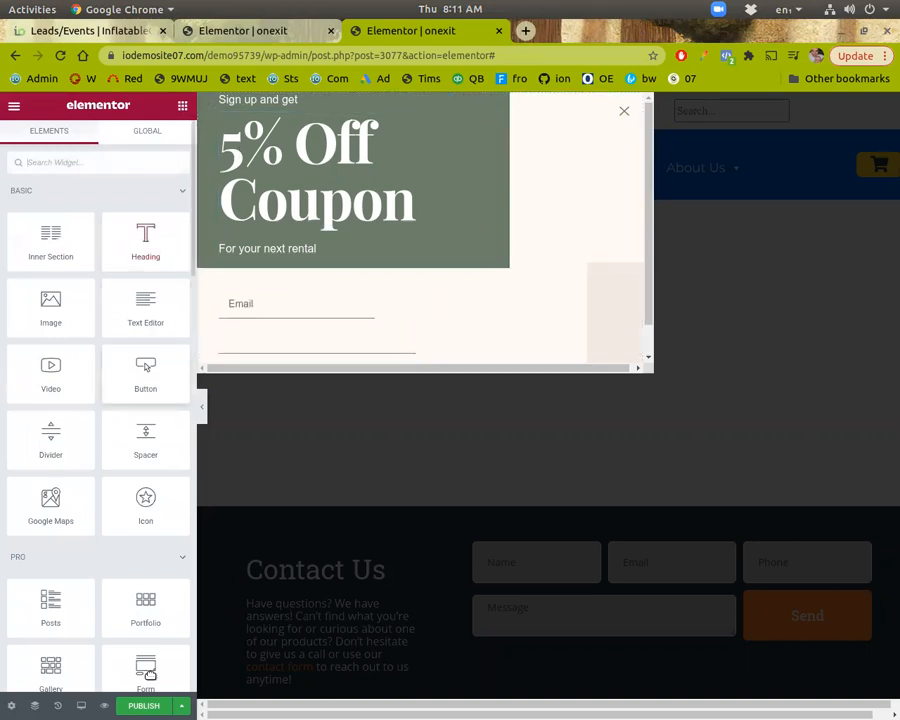
# Step: Start publishing the popup with display conditions that include the entire site and exclude the singular page Quote Details
pyautogui.click(145, 705)
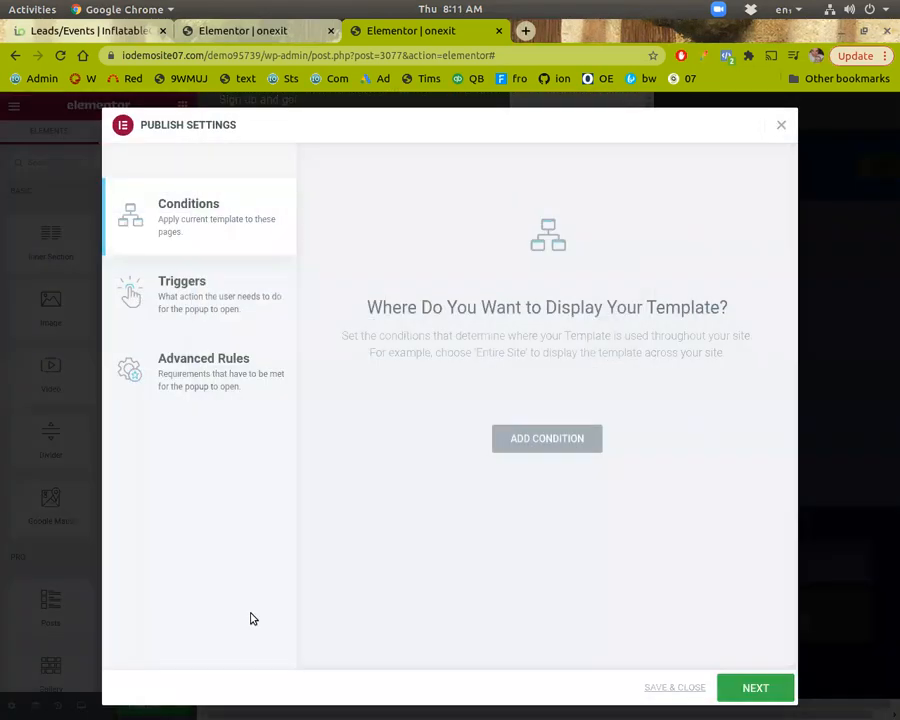
pyautogui.click(518, 432)
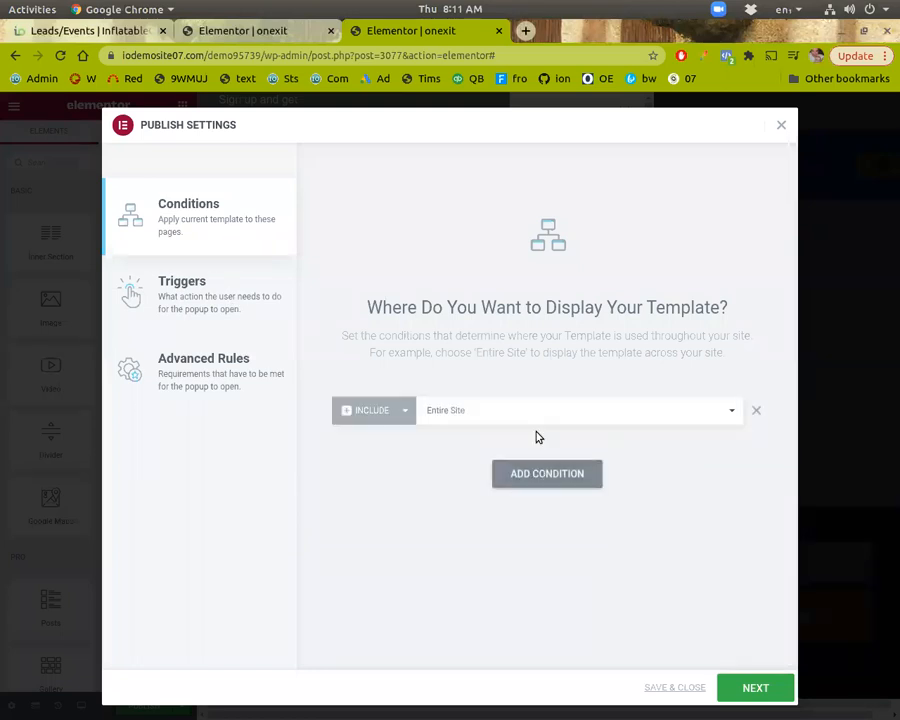
pyautogui.click(516, 479)
pyautogui.click(404, 447)
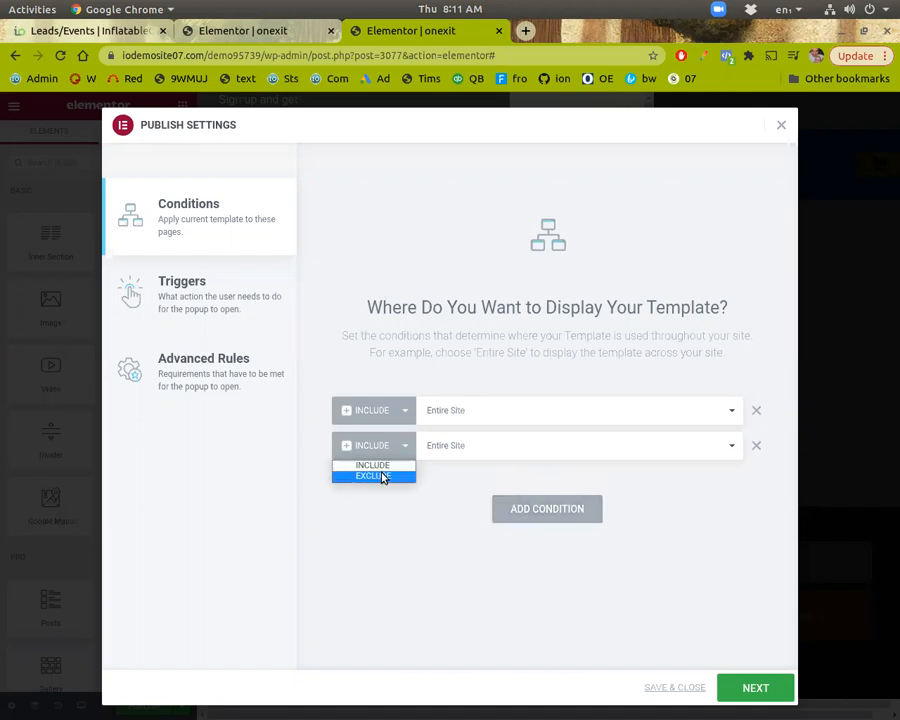
pyautogui.click(382, 476)
pyautogui.click(588, 456)
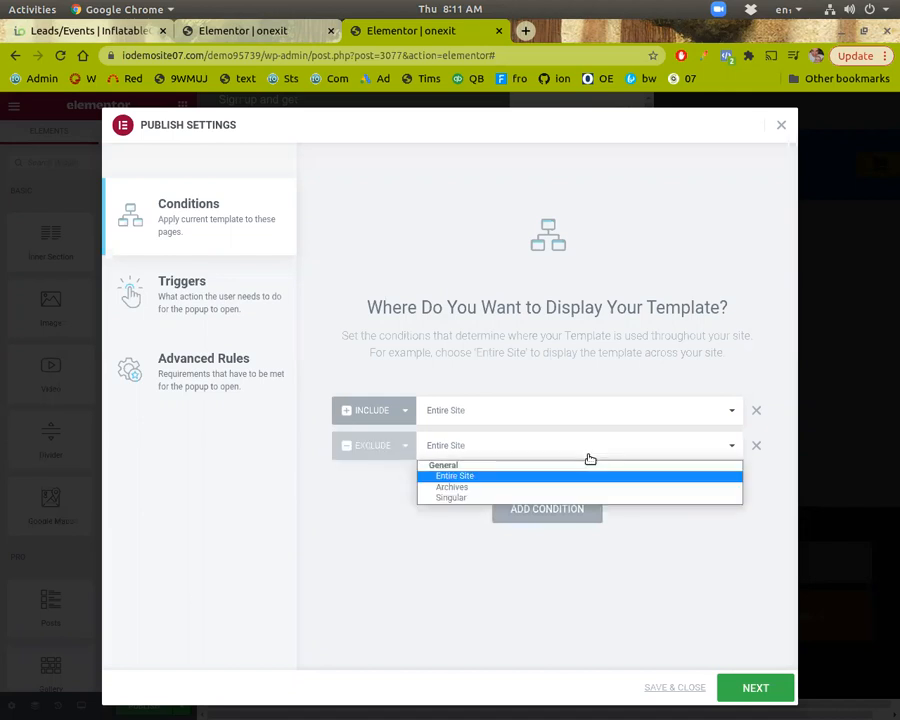
pyautogui.click(554, 500)
pyautogui.click(675, 449)
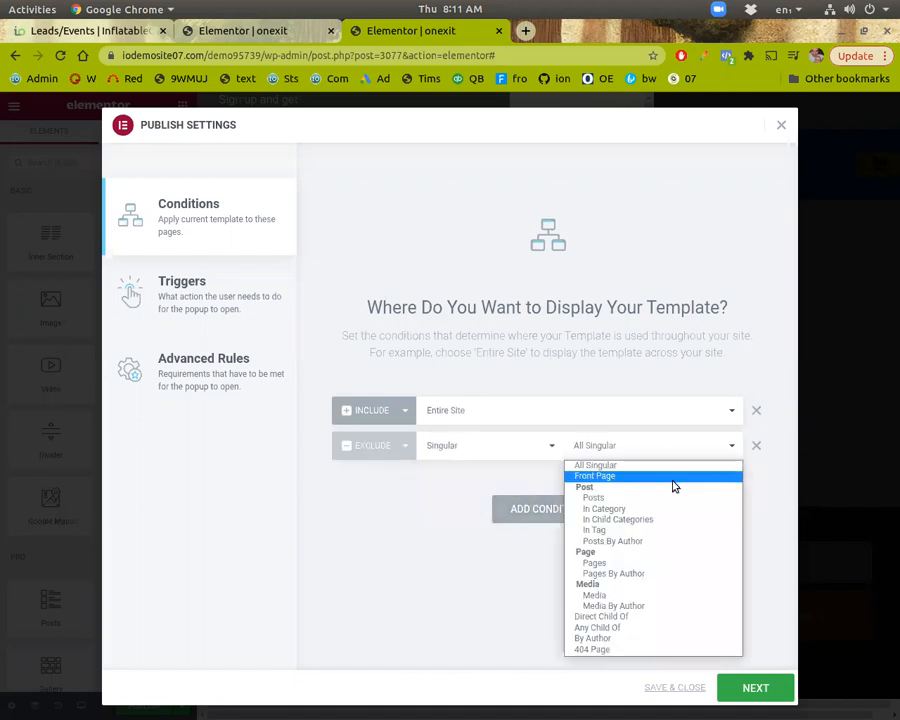
pyautogui.click(645, 564)
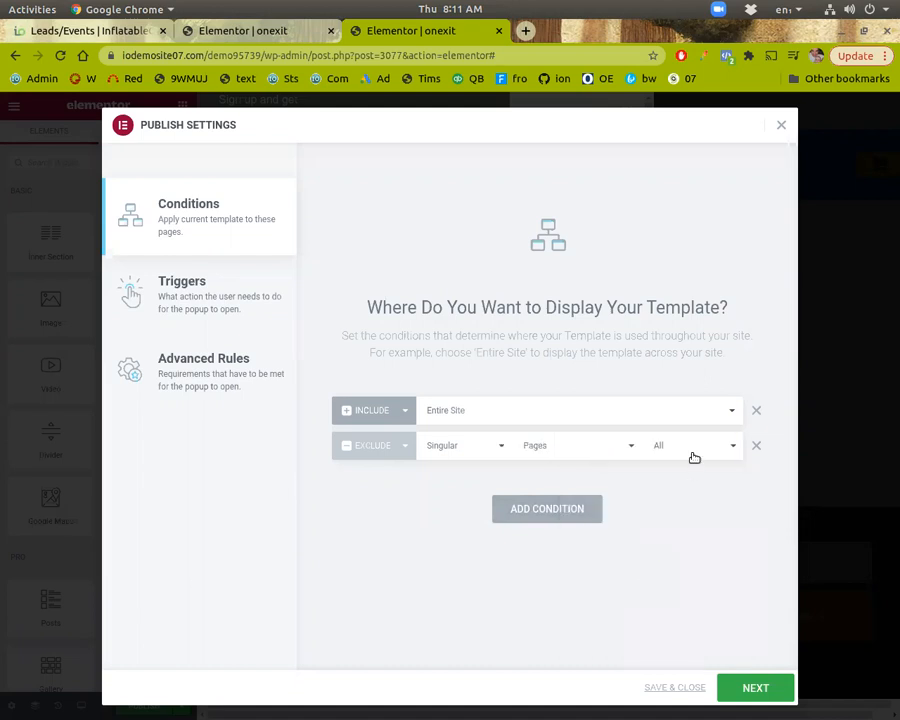
pyautogui.click(694, 457)
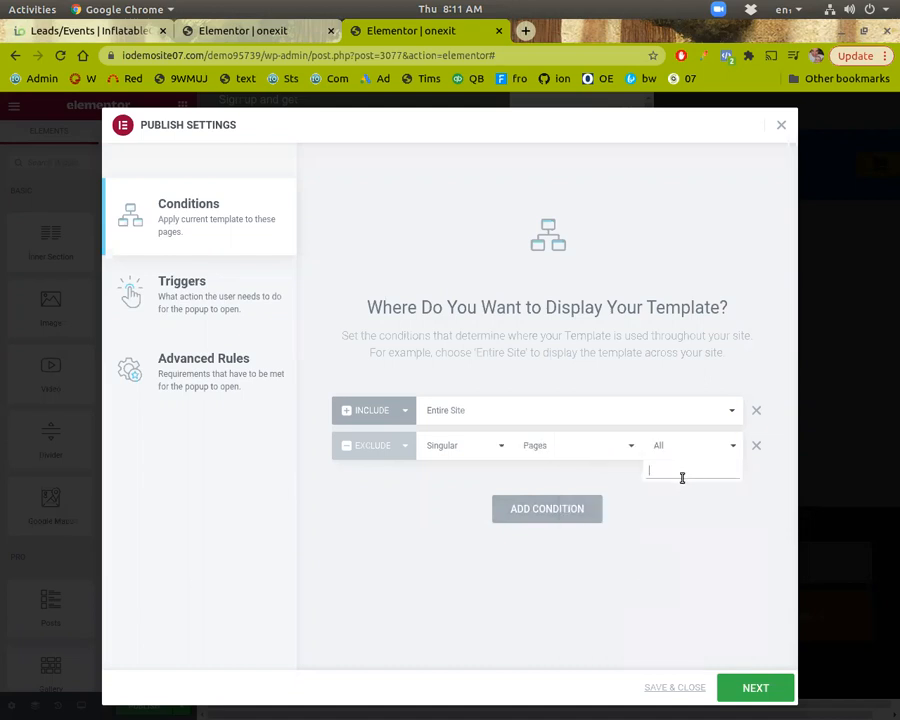
pyautogui.write('quote')
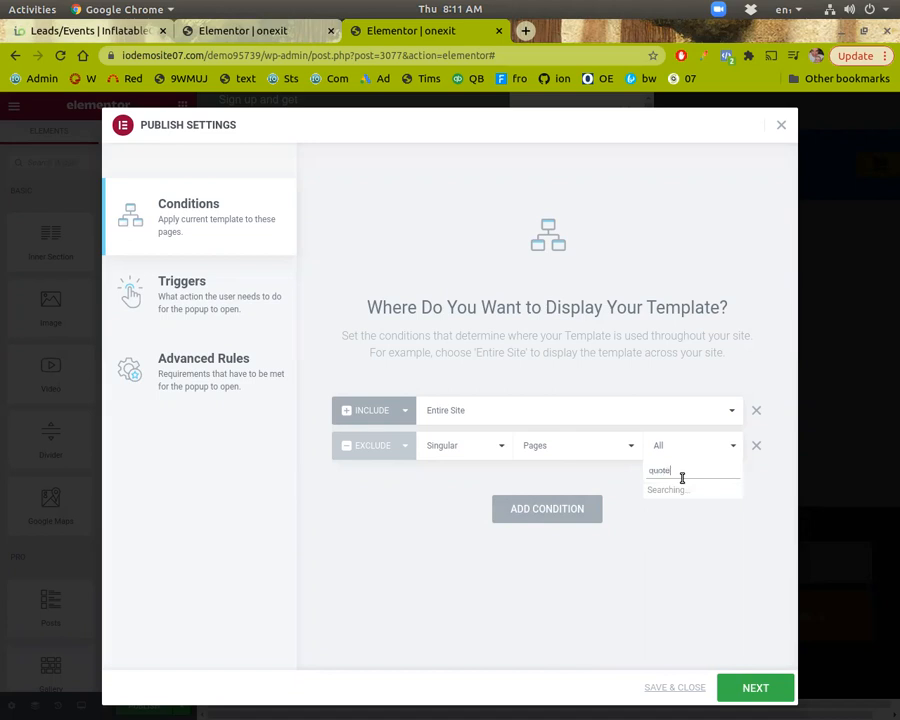
pyautogui.click(690, 511)
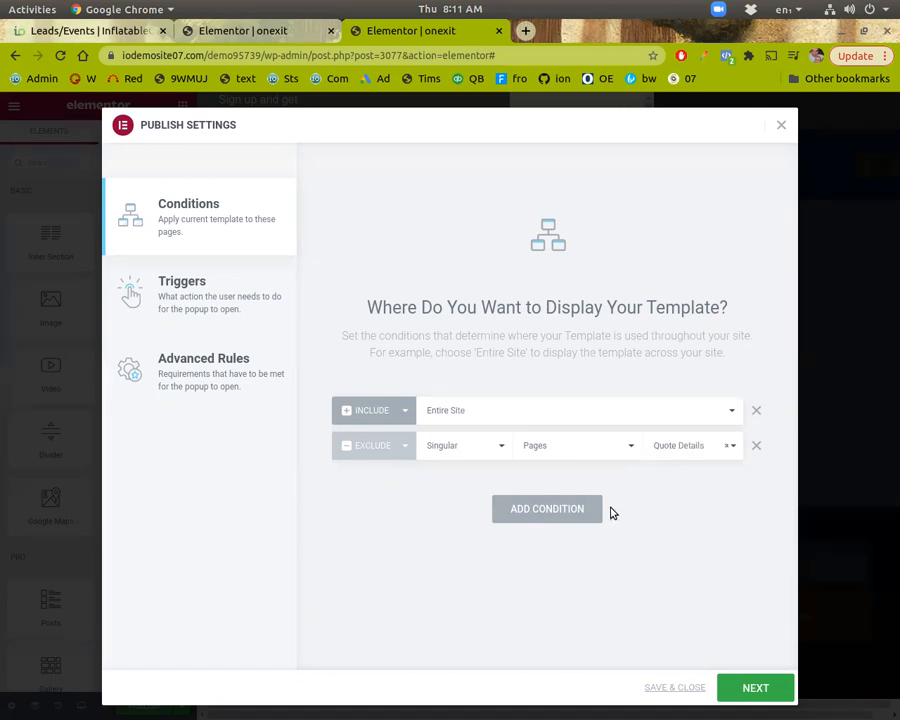
# Step: Add another display condition that excludes the singular page Event Contract
pyautogui.click(516, 508)
pyautogui.click(388, 486)
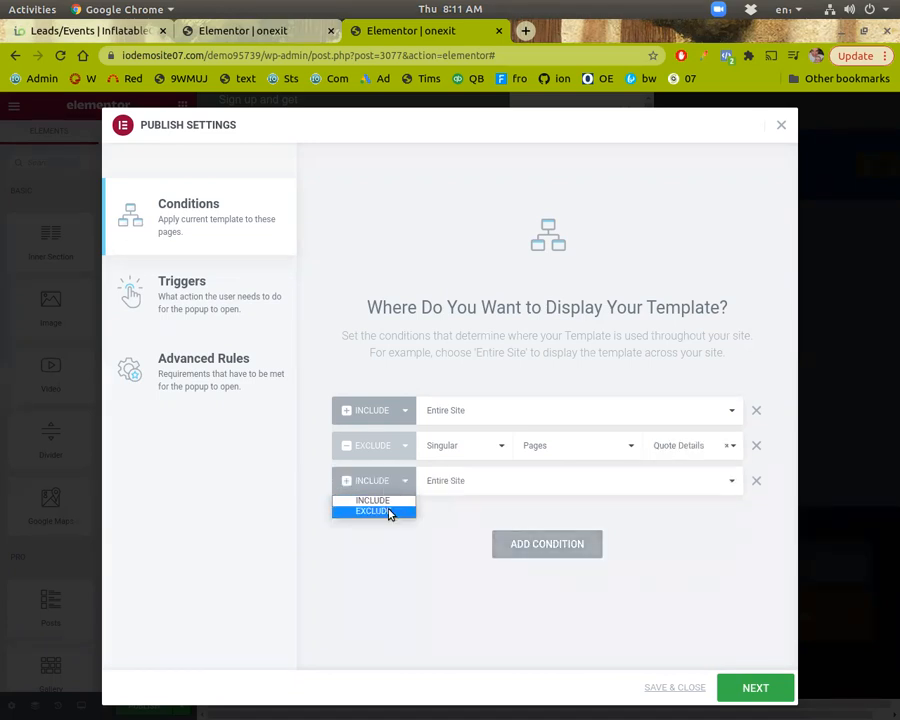
pyautogui.click(389, 512)
pyautogui.click(476, 484)
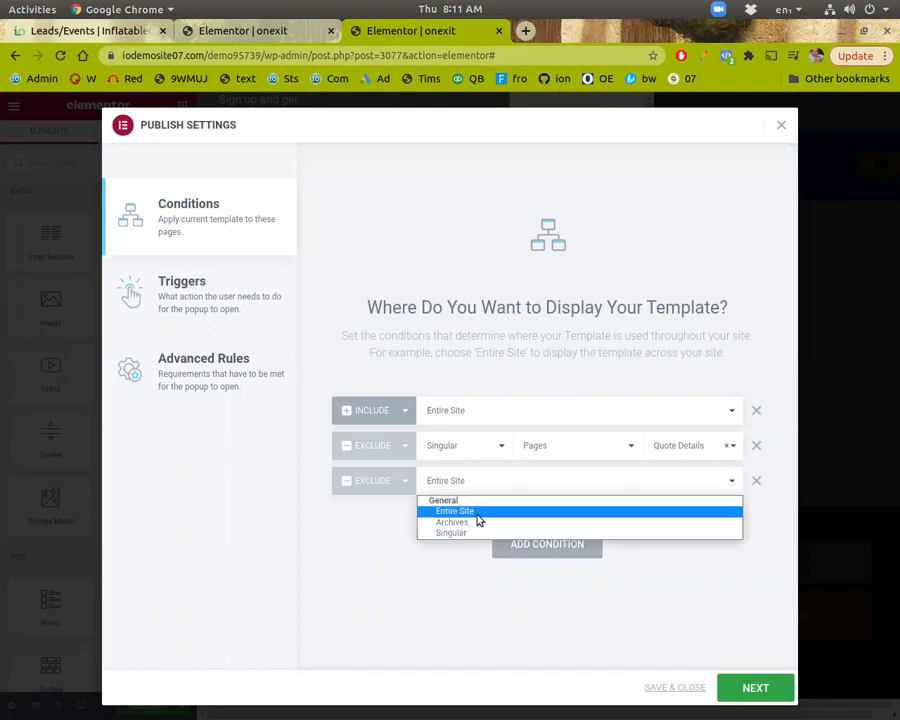
pyautogui.click(481, 532)
pyautogui.click(605, 484)
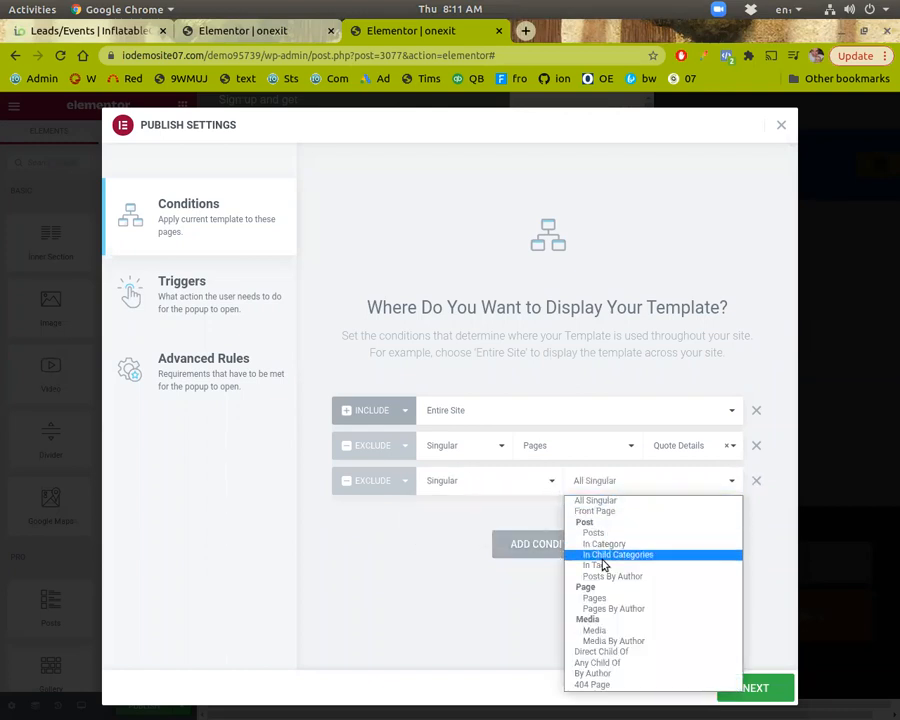
pyautogui.click(603, 598)
pyautogui.click(705, 486)
pyautogui.write('q')
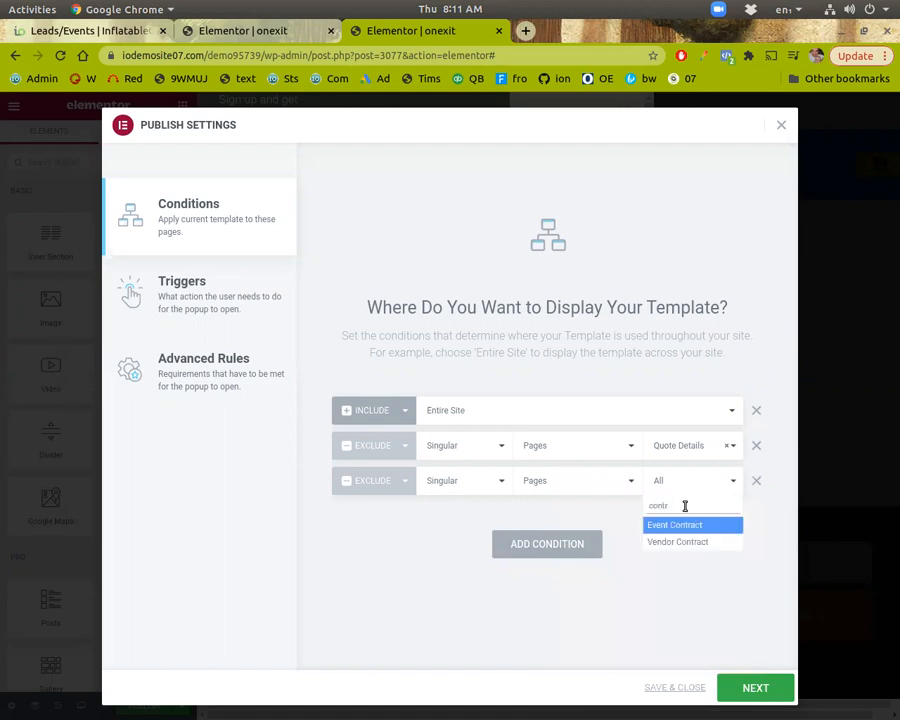
pyautogui.click(684, 528)
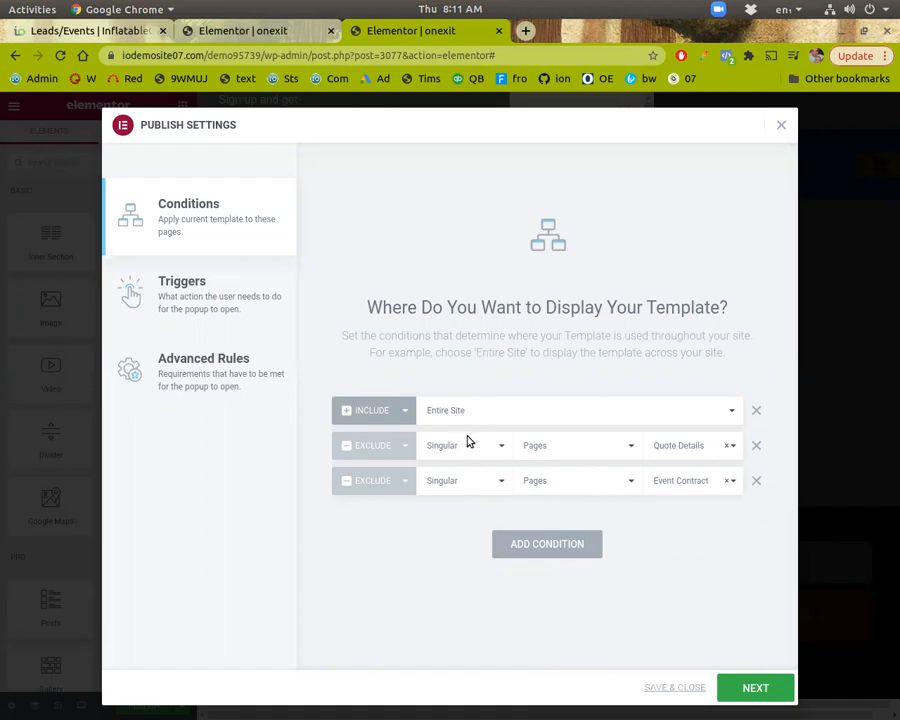
# Step: Enable the On Page Exit Intent trigger, leave the advanced rules as they are, and publish the popup
pyautogui.click(747, 690)
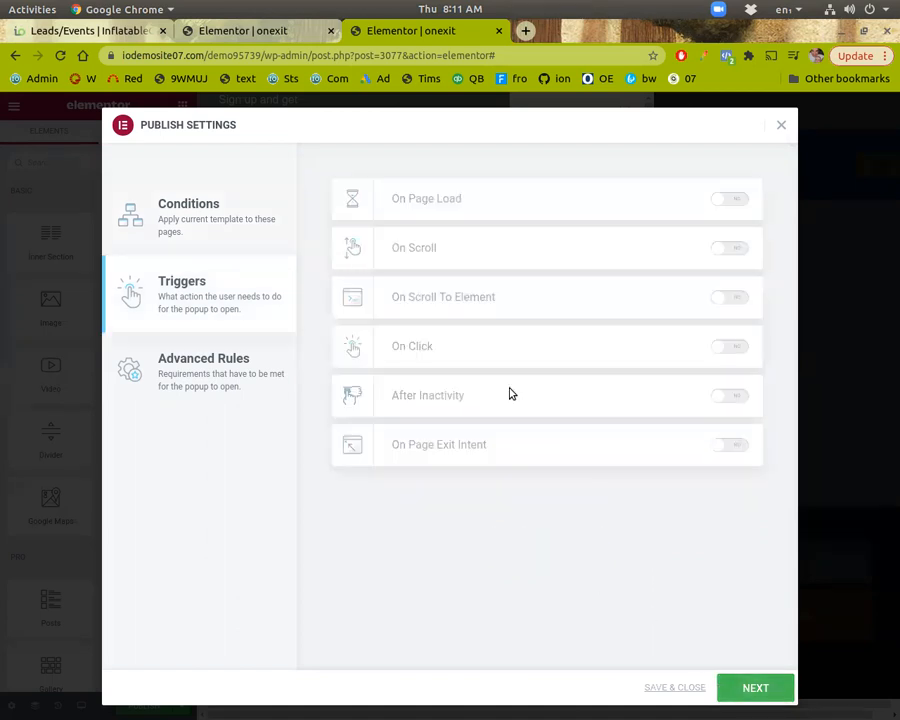
pyautogui.click(741, 454)
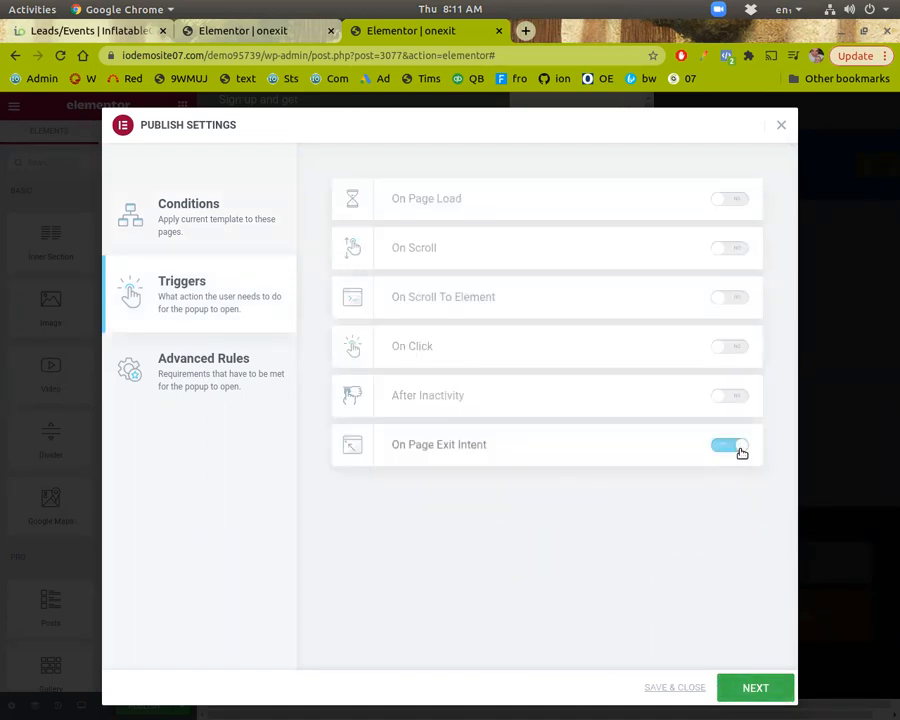
pyautogui.click(747, 686)
pyautogui.click(739, 688)
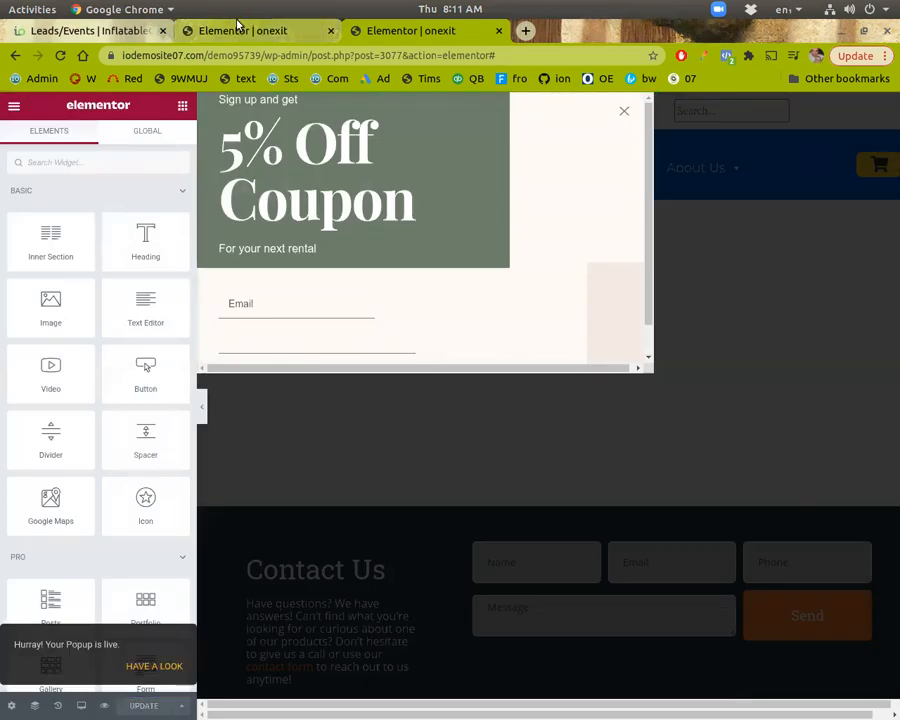
# Step: Copy the demo site's base address from the editor's URL and open the site's home page in a new browser tab
pyautogui.moveTo(256, 56); pyautogui.dragTo(18, 45)
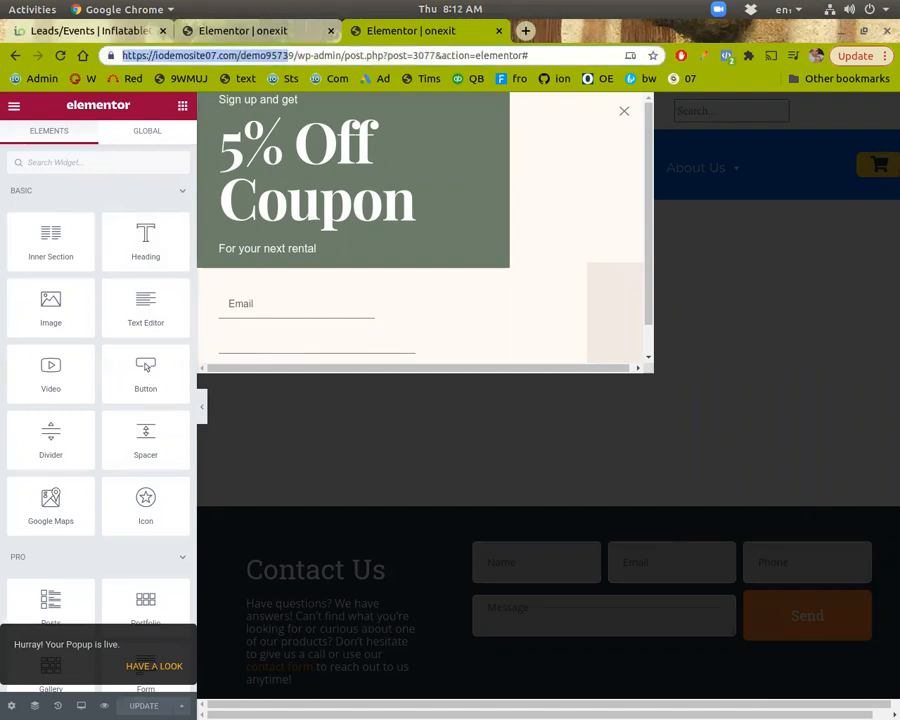
pyautogui.hotkey('ctrl', 'c')
pyautogui.hotkey('ctrl', 't')
pyautogui.hotkey('ctrl', 'v')
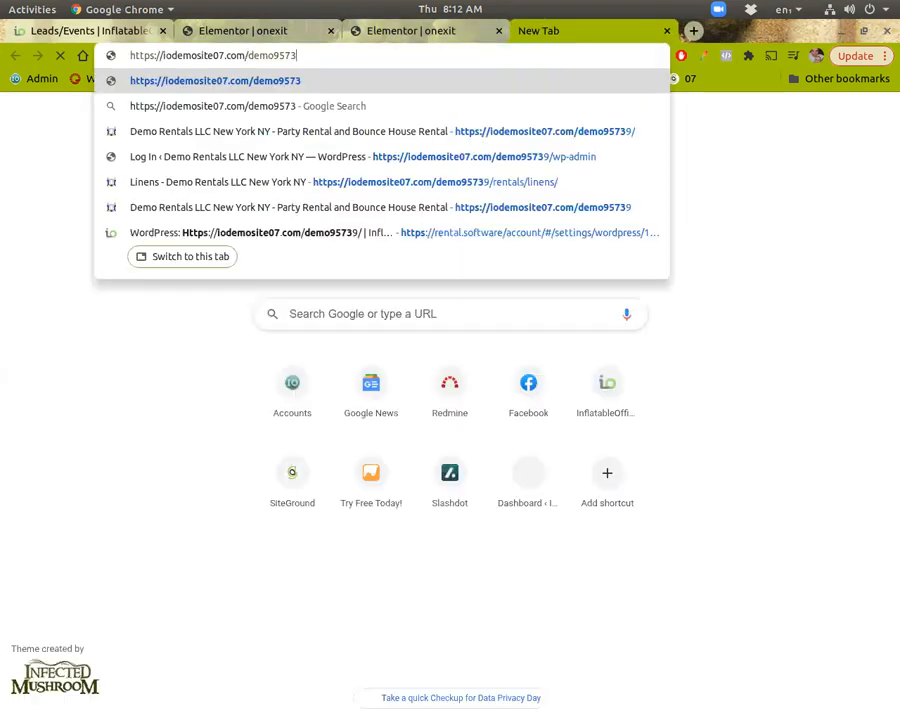
pyautogui.press('Return')
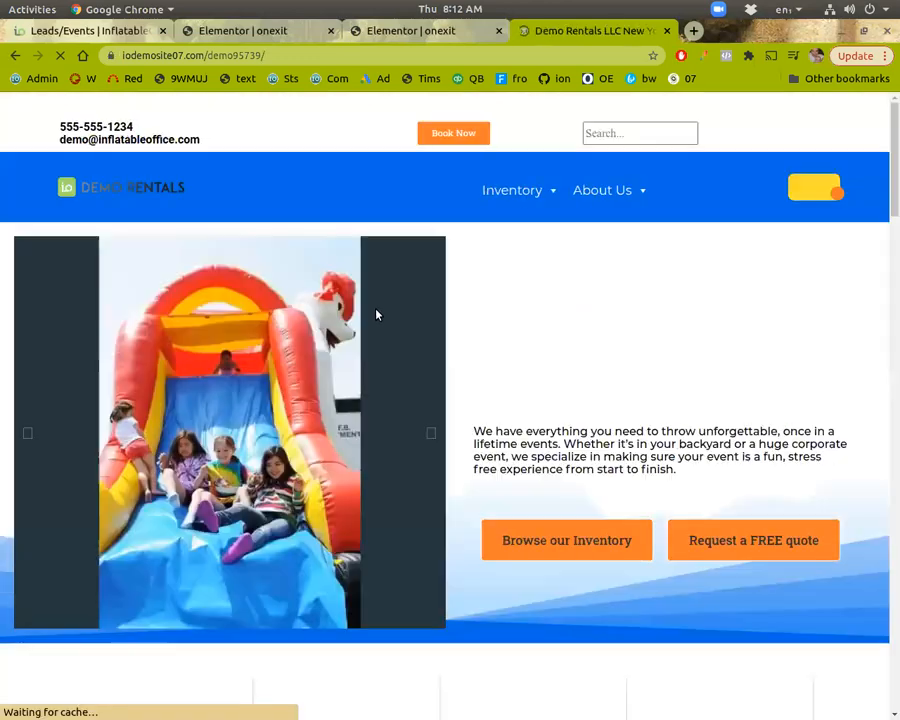
# Step: Test the exit-intent popup on the home page by moving the pointer out of the page, examine the popup, and close it
pyautogui.scroll(-3, 510, 323)
pyautogui.scroll(3, 510, 323)
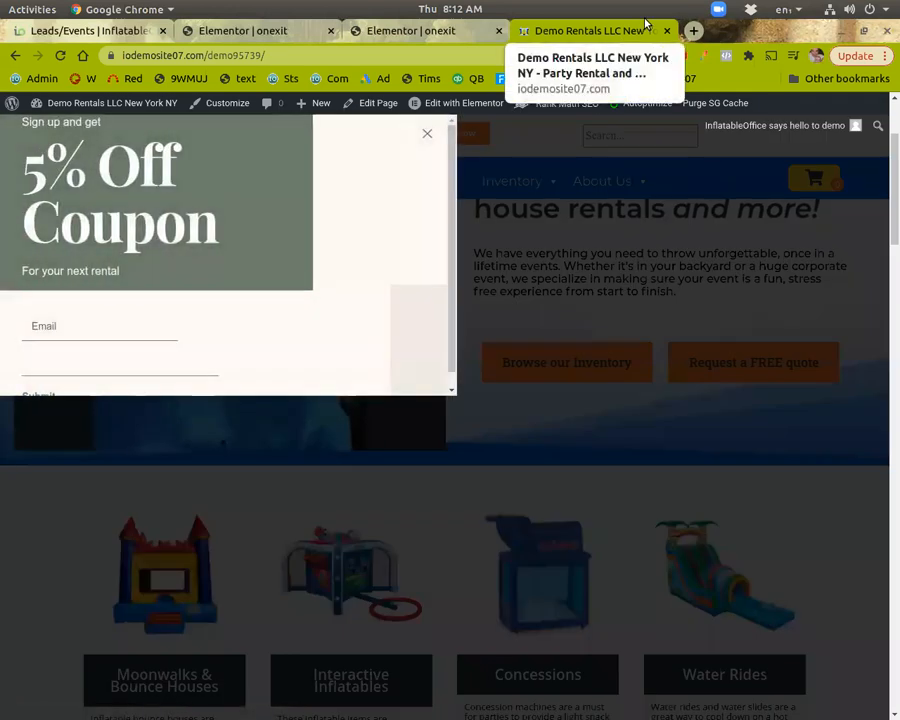
pyautogui.scroll(-1, 214, 273)
pyautogui.scroll(1, 78, 365)
pyautogui.scroll(-1, 76, 366)
pyautogui.scroll(1, 403, 327)
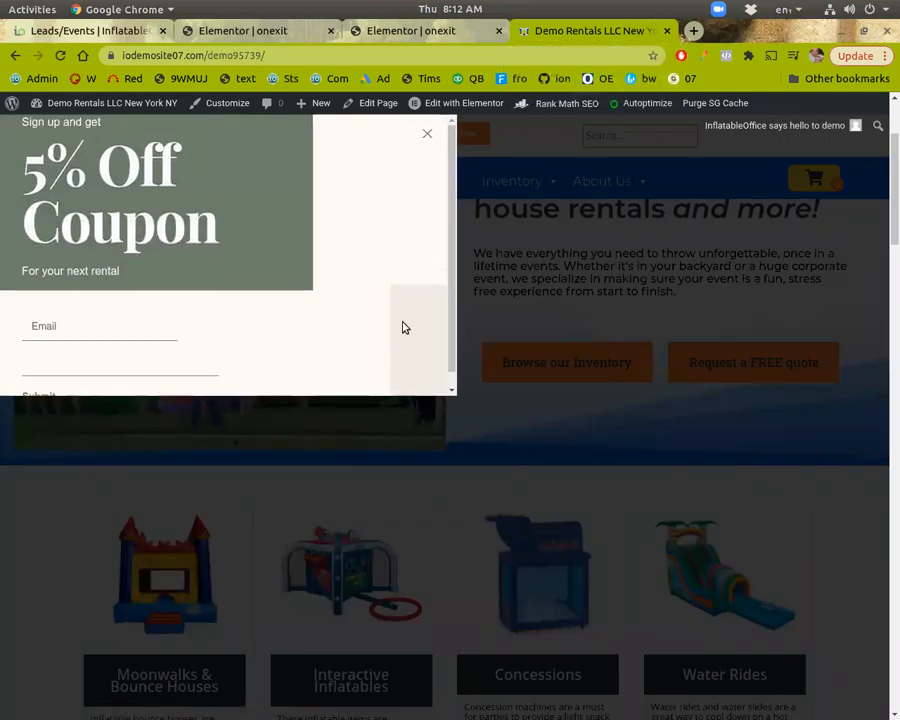
pyautogui.click(422, 131)
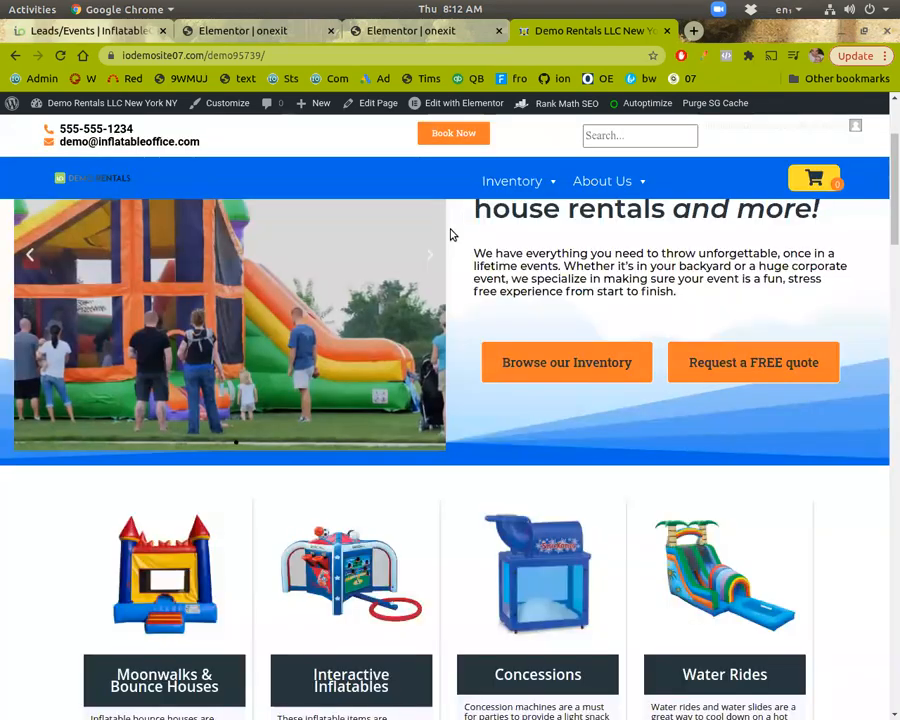
pyautogui.moveTo(514, 188)
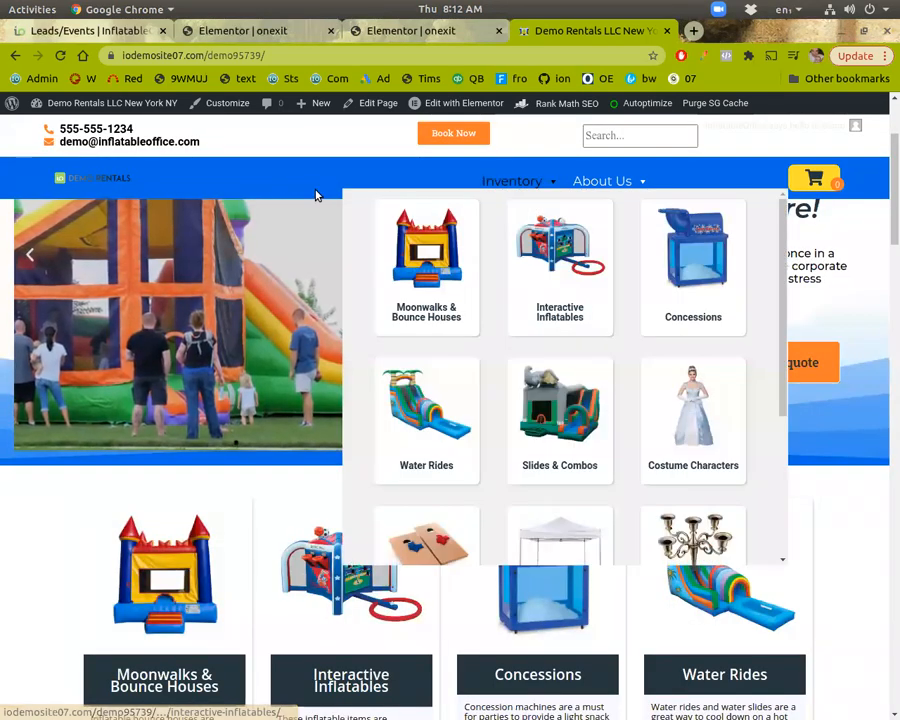